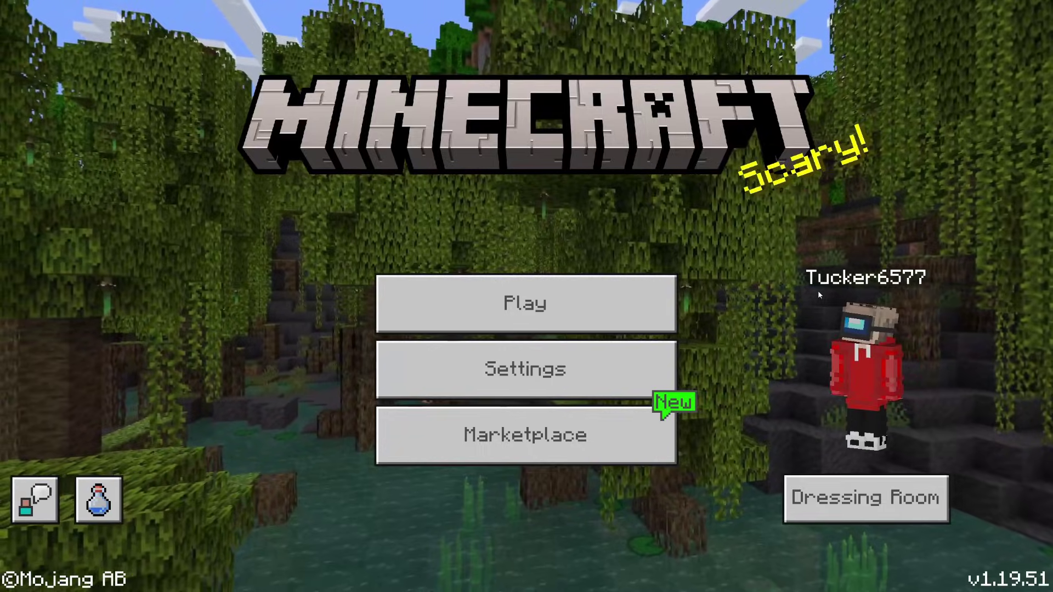
Exit fullscreen and close Minecraft Bedrock with Alt+F4
key(F11)
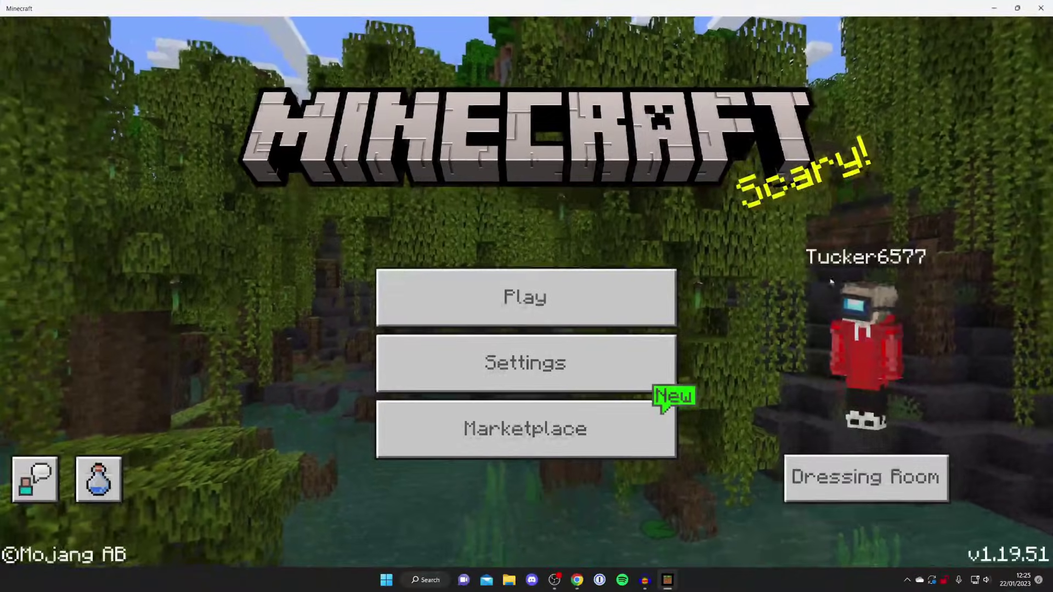
key(alt+F4)
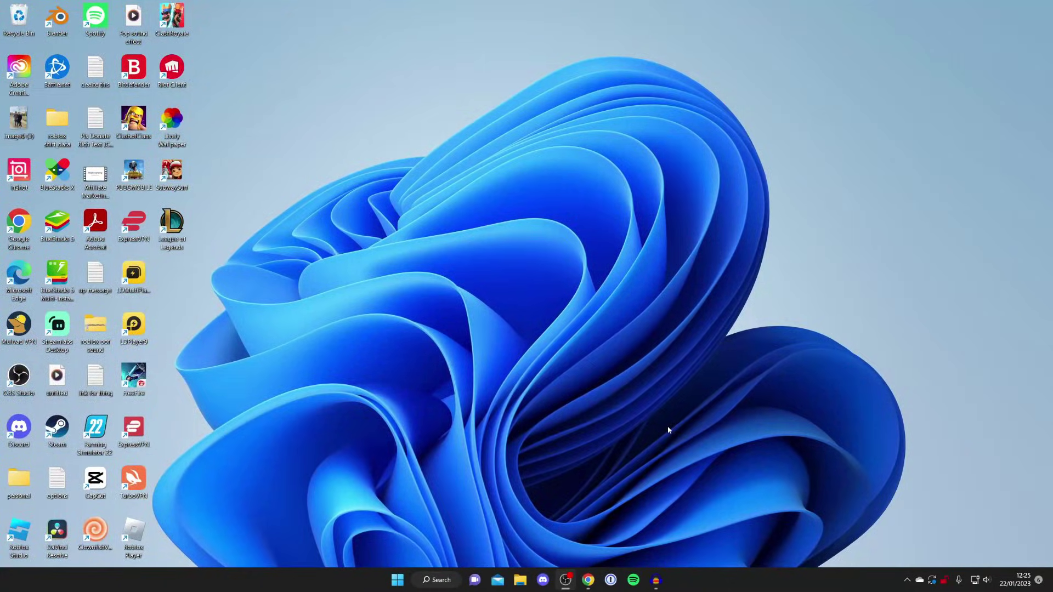
Search Google for 'mcpedl' in Chrome and open the MCPEDL website result
click(587, 580)
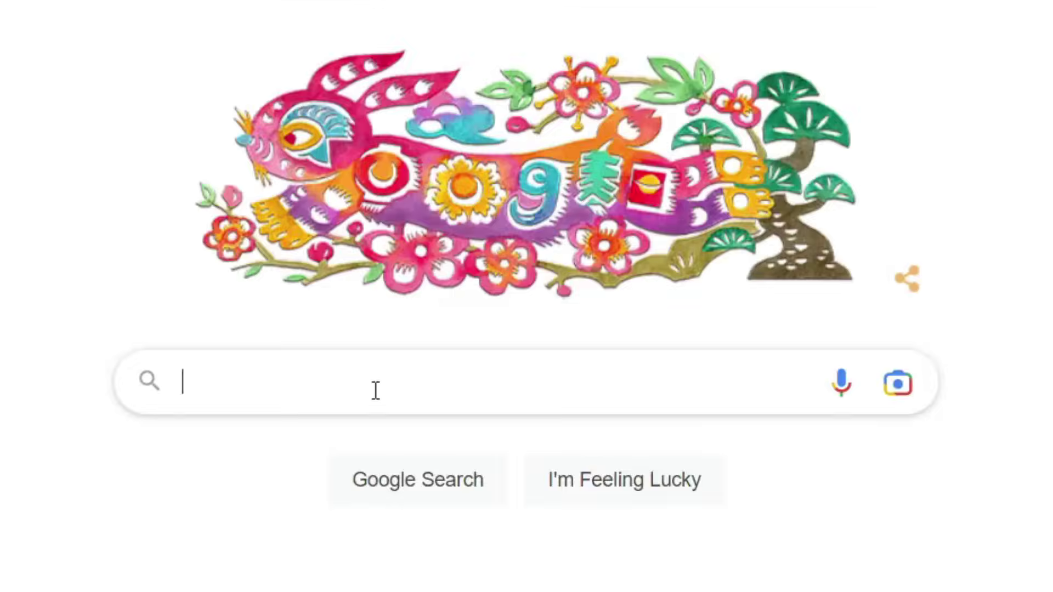
text(mcpedl)
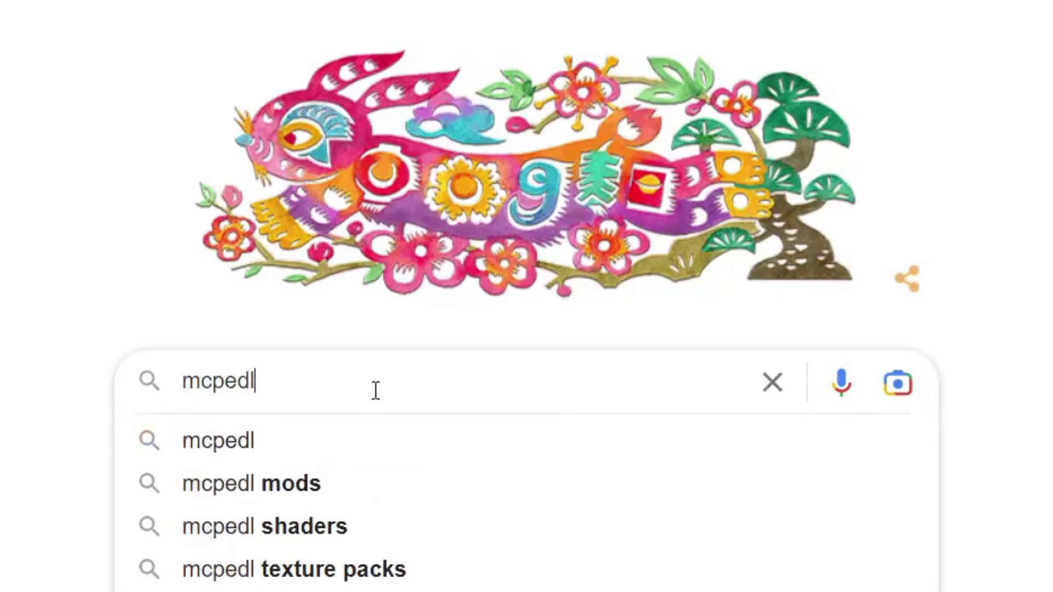
key(Return)
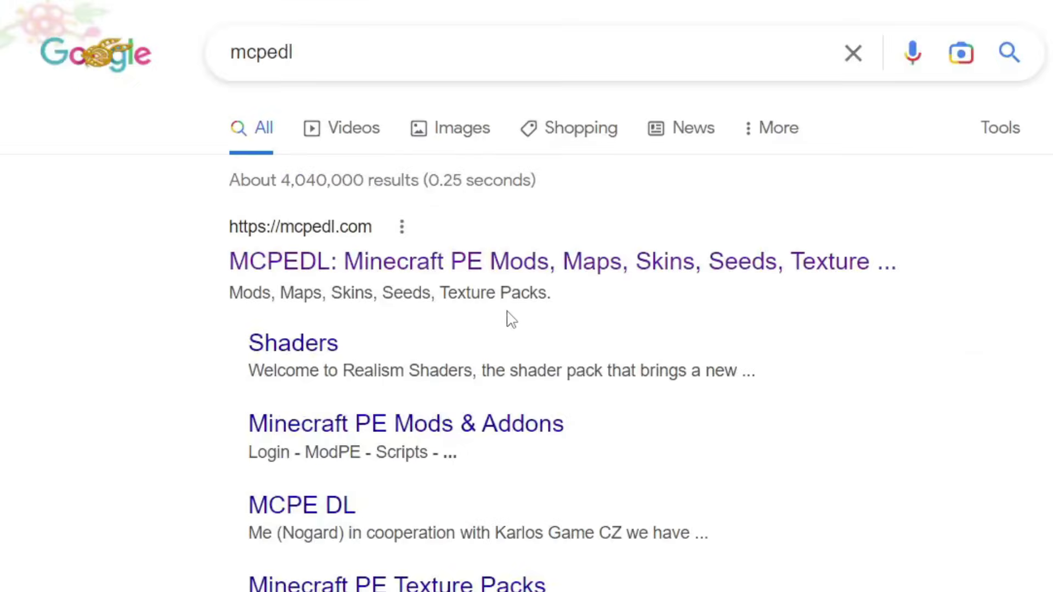
click(353, 272)
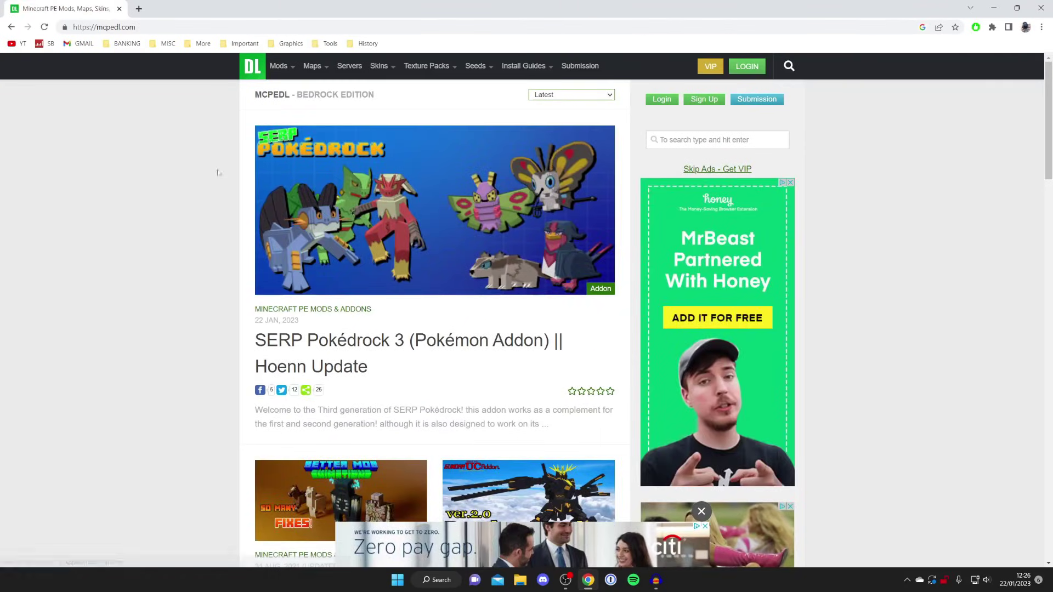
Browse the Minecraft PE Addons category with the list sorted by Latest
mouse_move(281, 67)
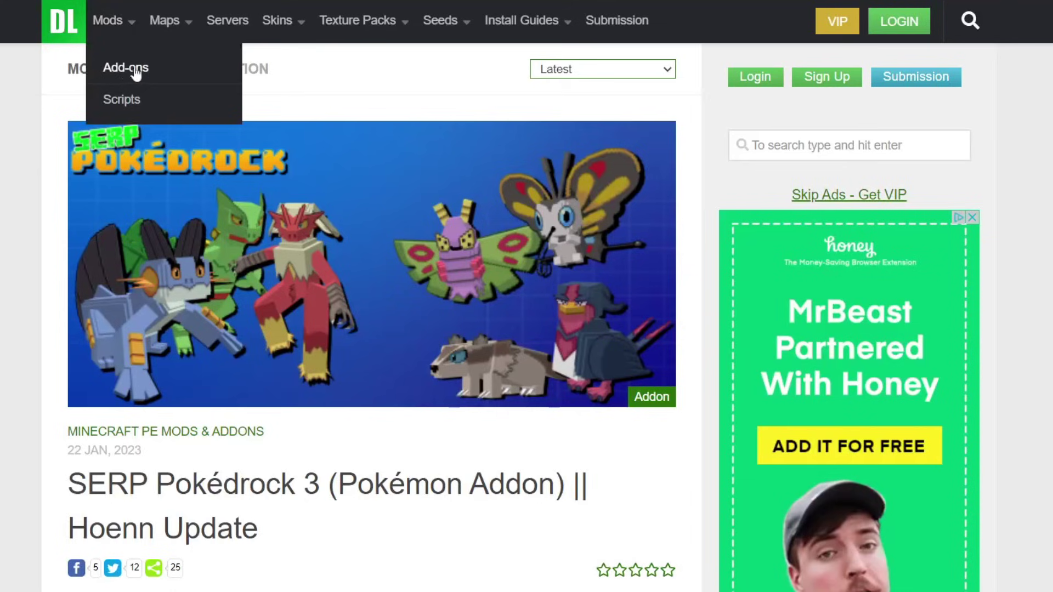
click(126, 68)
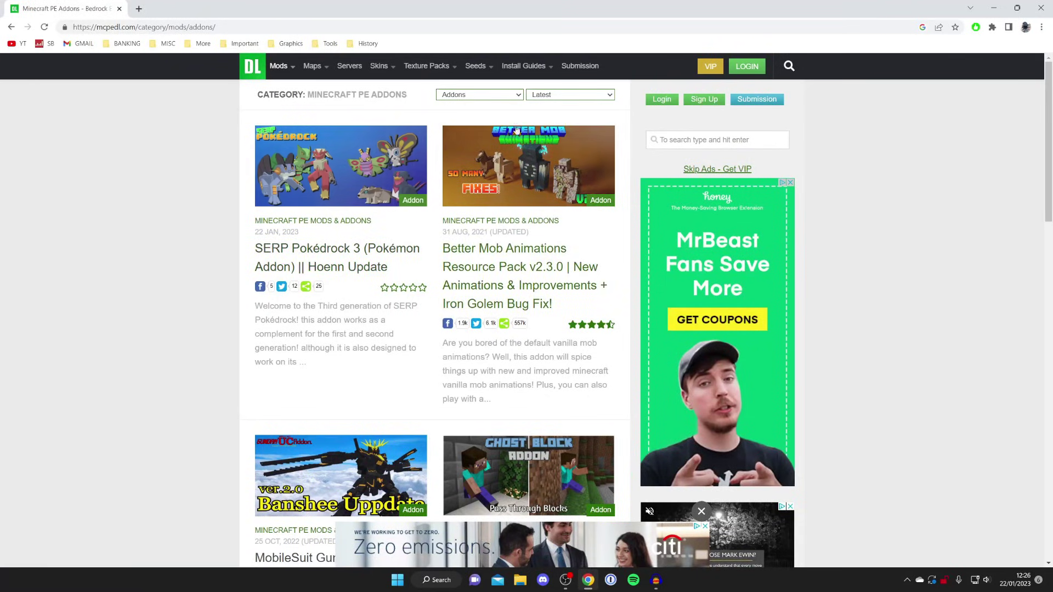
click(548, 96)
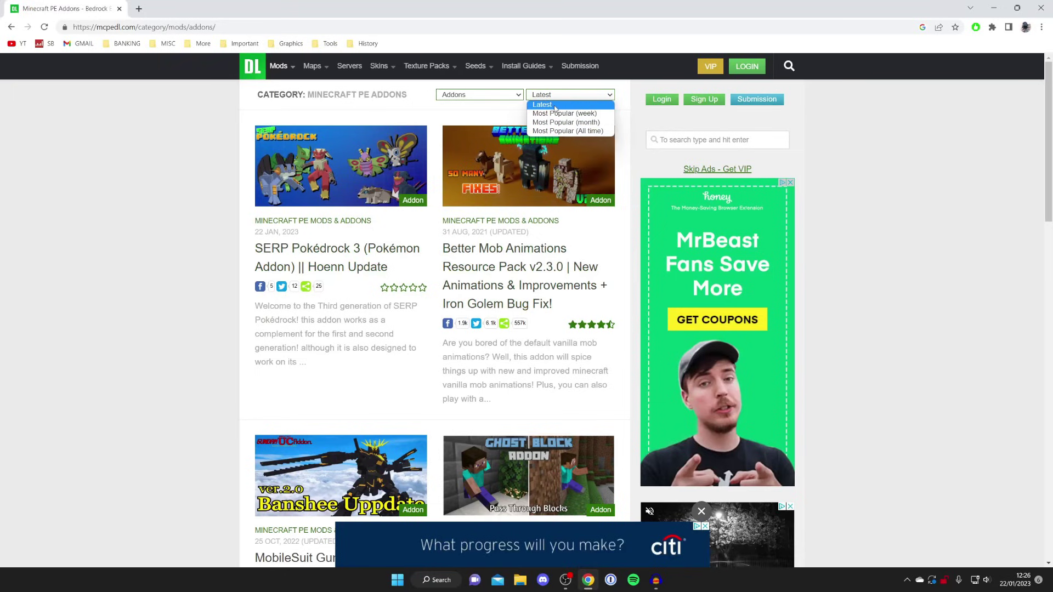
click(556, 104)
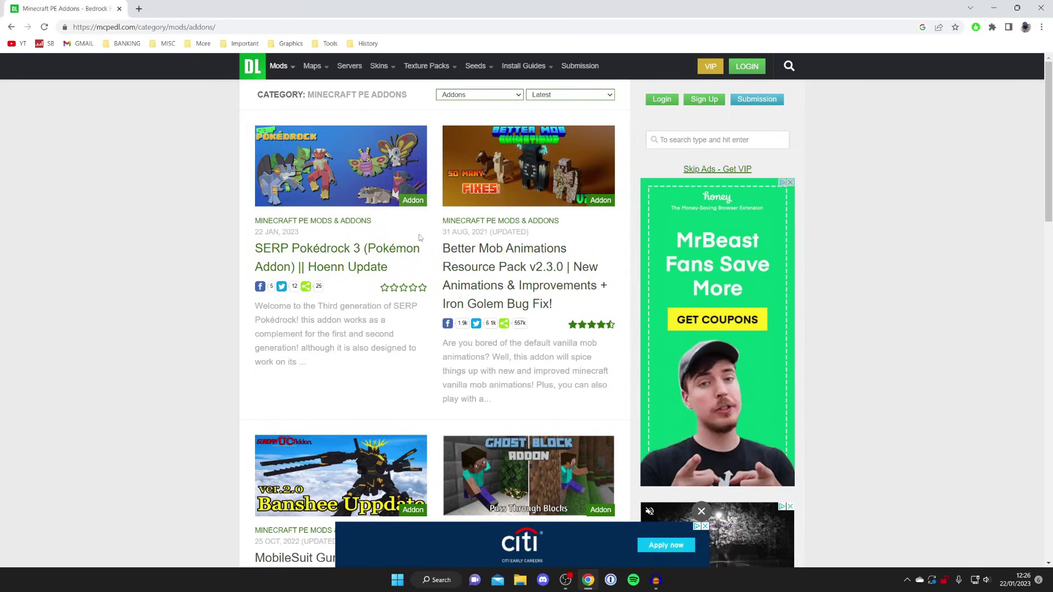
Scroll the addons list and open the Ghost Block Addon page
scroll(419, 225, down, 1)
scroll(472, 268, down, 3)
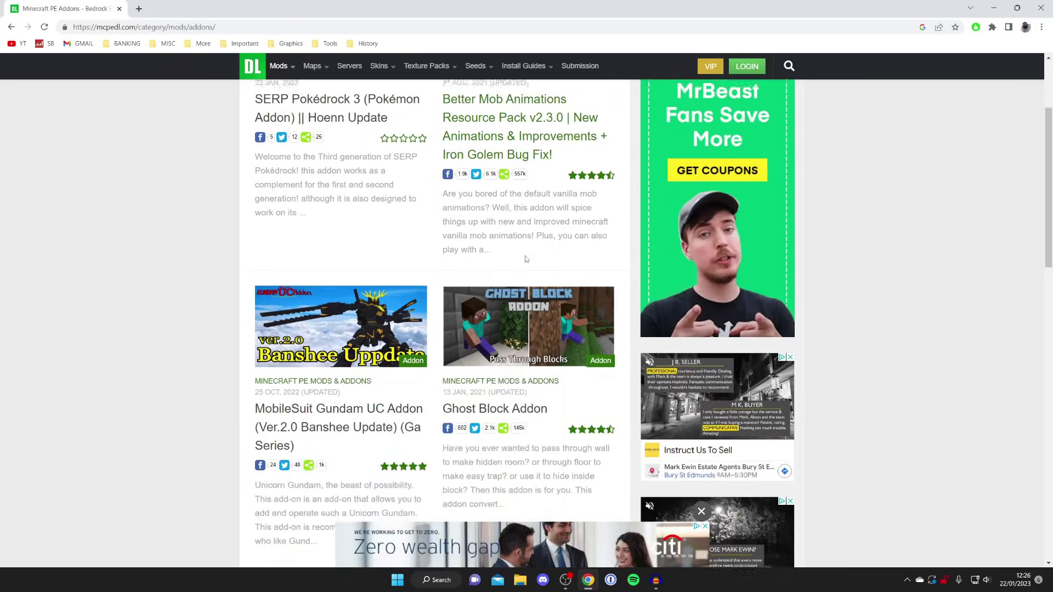
scroll(523, 308, down, 2)
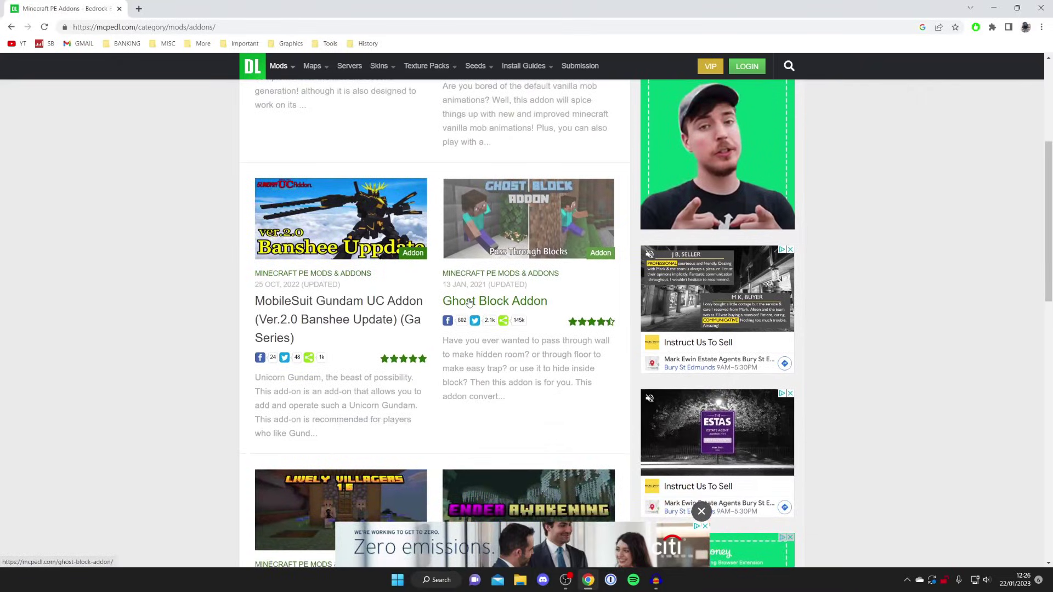
click(502, 239)
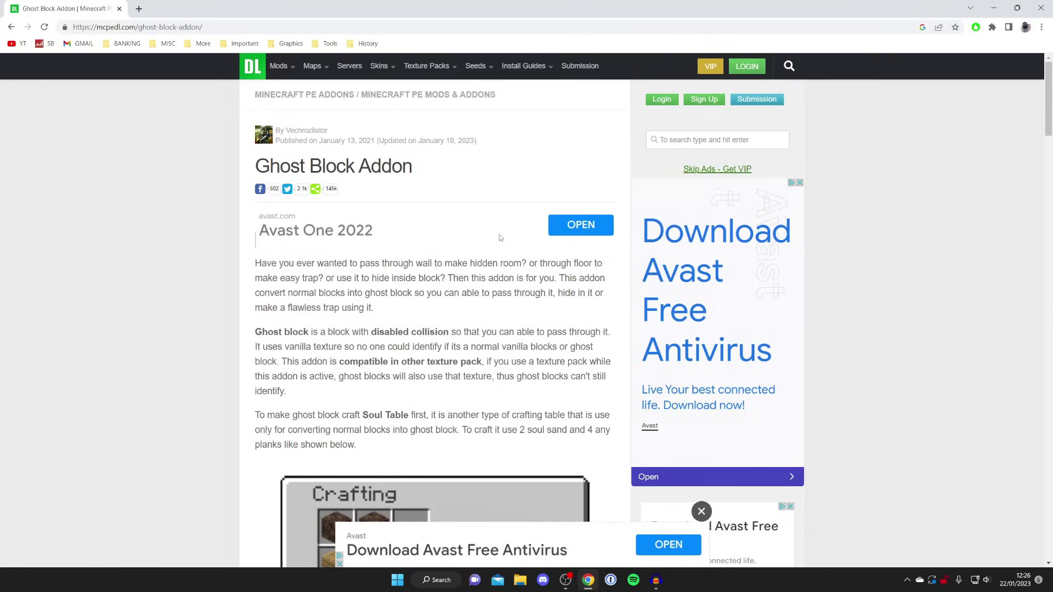
Read through the Ghost Block Addon instructions and follow its Resource Pack download link
scroll(497, 237, down, 10)
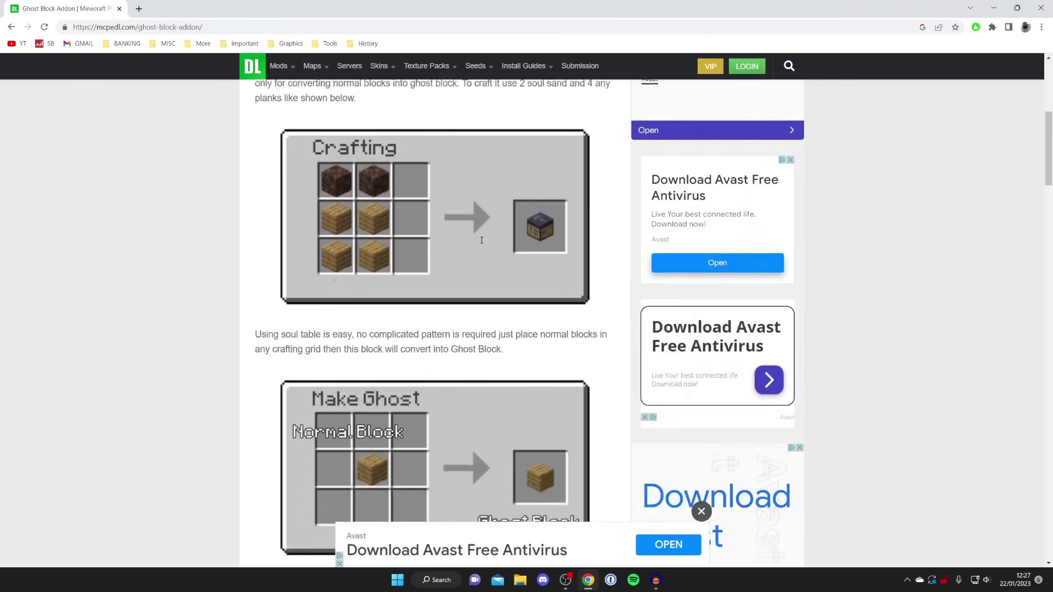
scroll(482, 240, up, 5)
scroll(400, 162, down, 4)
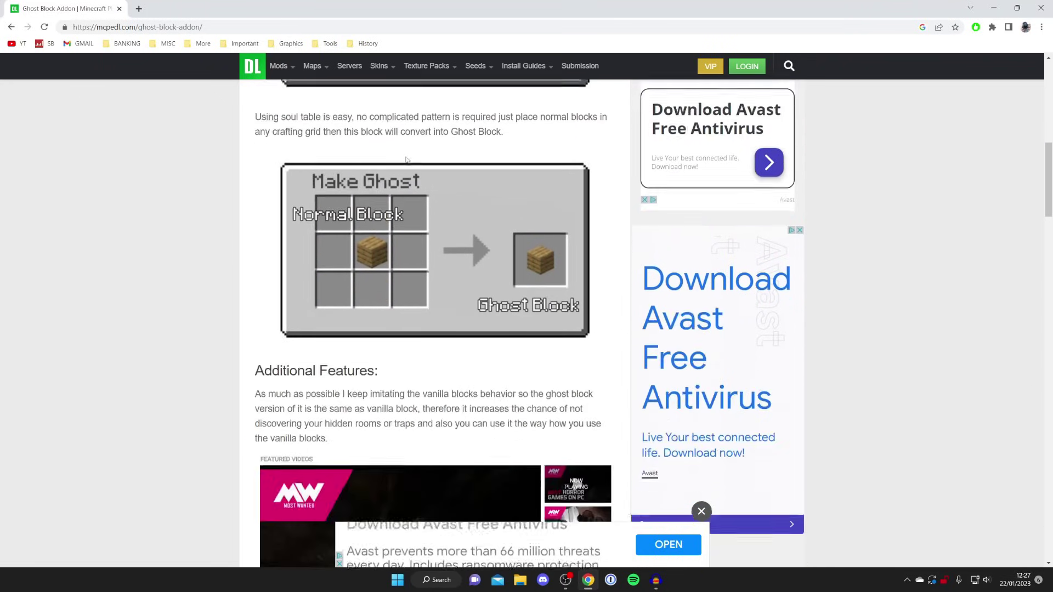
scroll(453, 178, up, 3)
scroll(452, 178, down, 1)
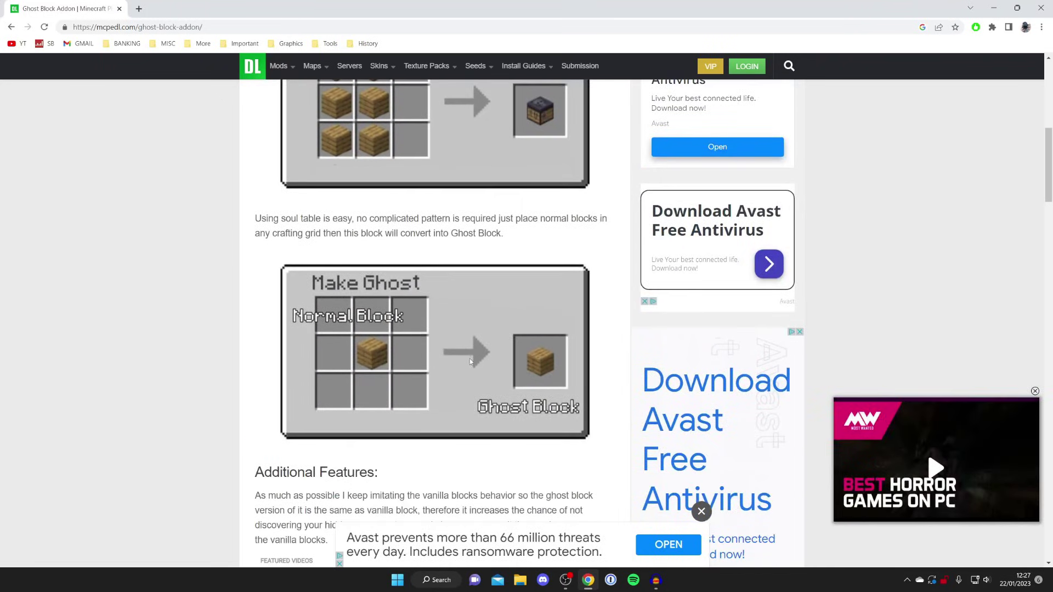
scroll(470, 358, down, 20)
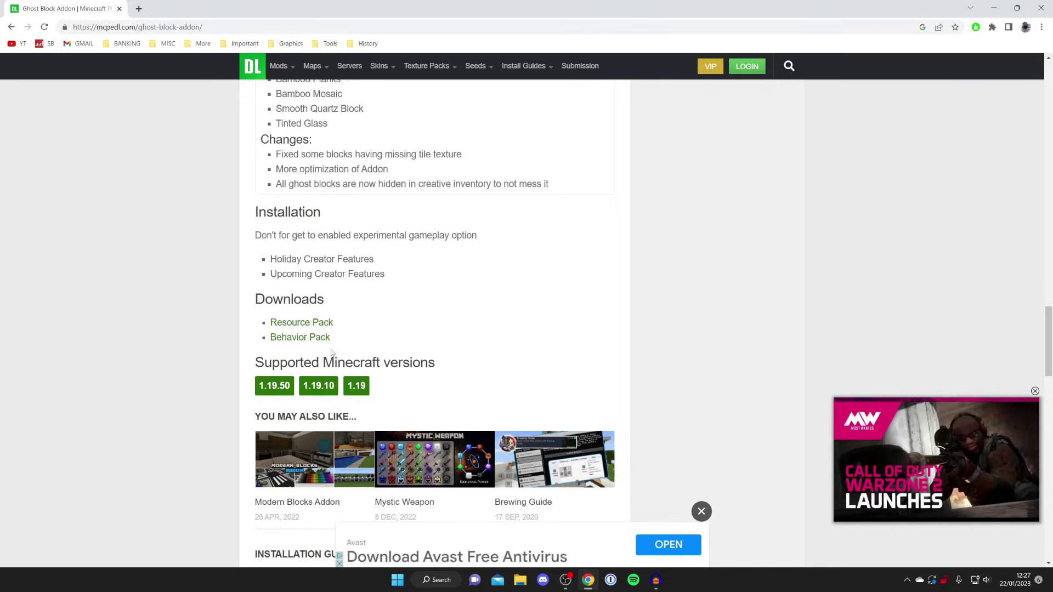
click(286, 324)
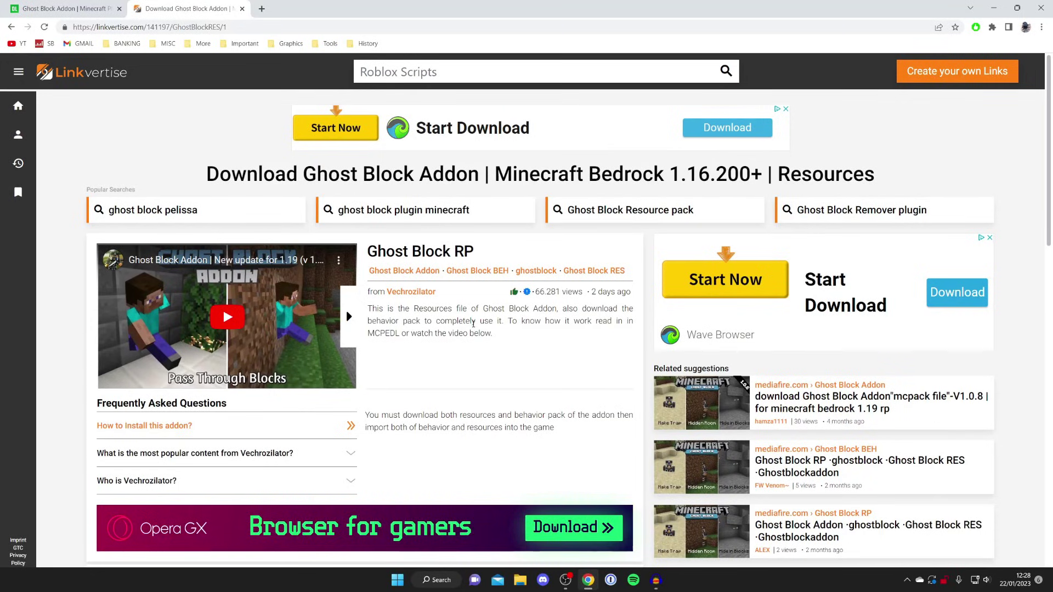
Claim Free Access on the Linkvertise page for the resource pack
scroll(474, 323, down, 2)
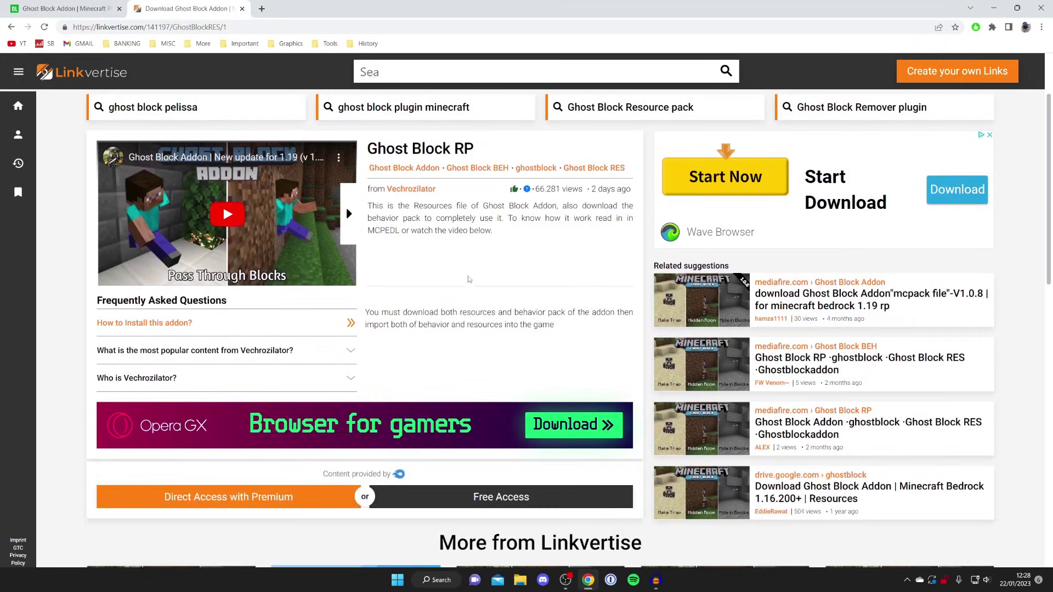
scroll(462, 270, down, 2)
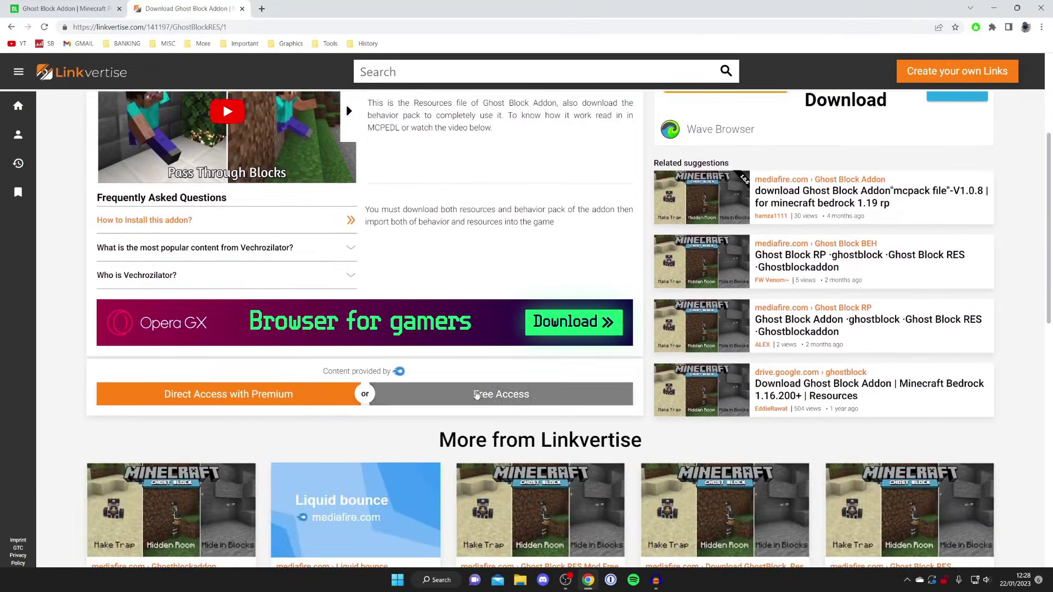
click(476, 394)
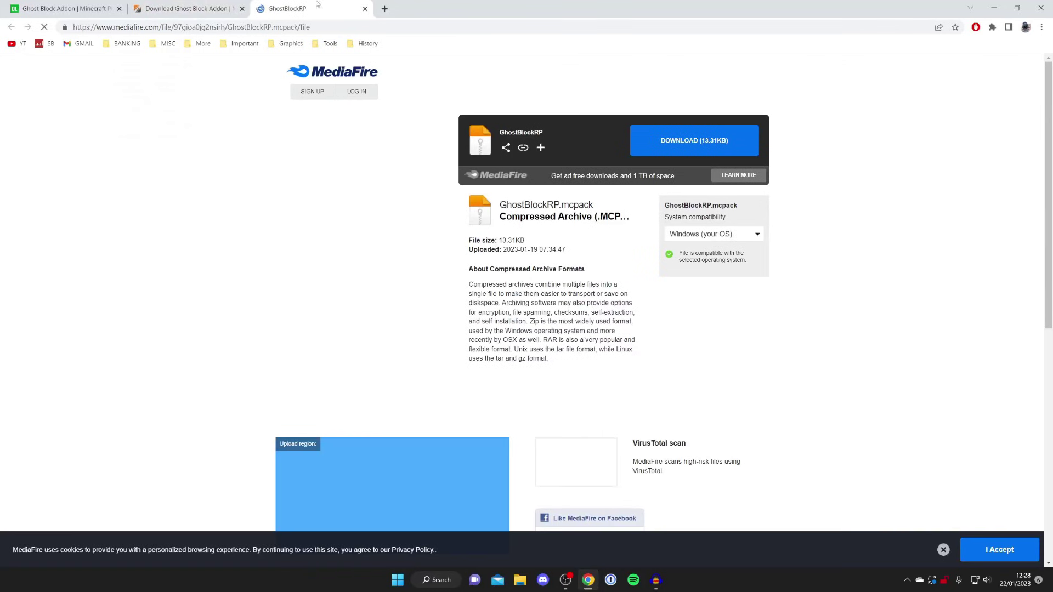
click(225, 4)
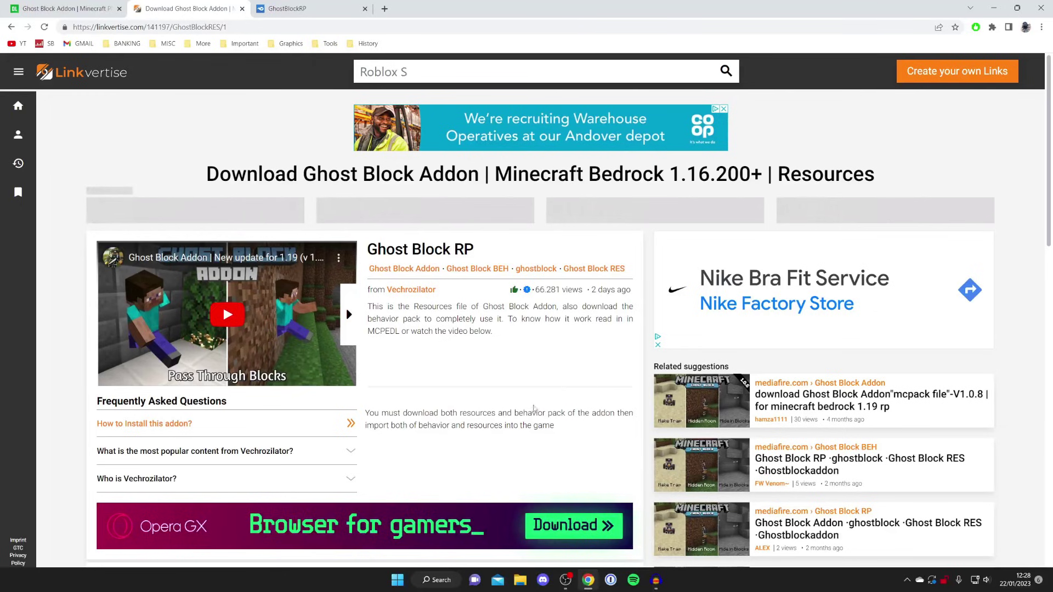
Download GhostBlockRP.mcpack from its MediaFire page
scroll(553, 393, down, 1)
scroll(552, 392, down, 2)
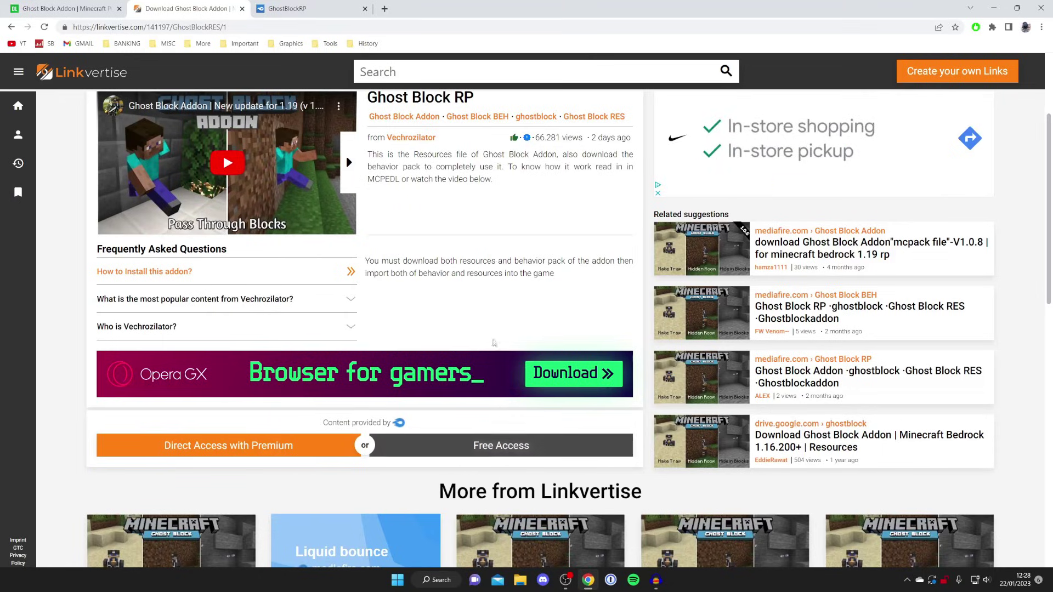
click(287, 8)
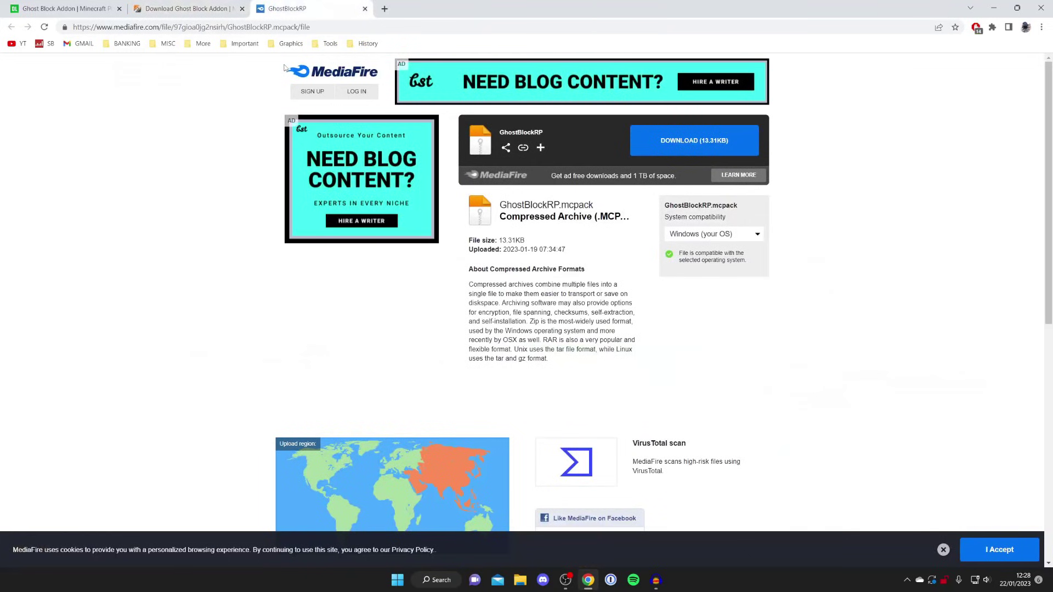
click(680, 144)
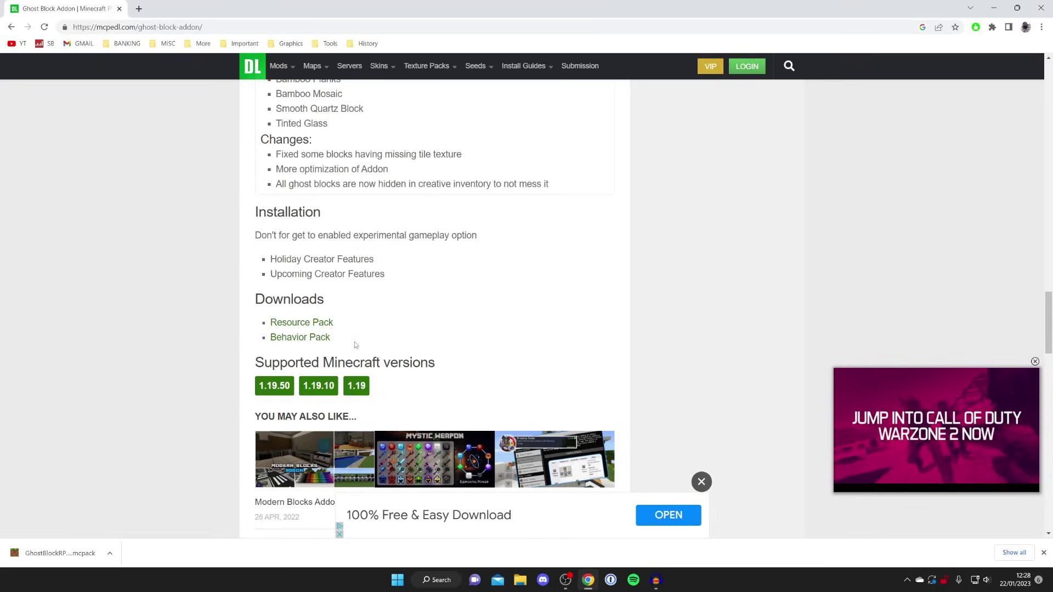
Follow the Behavior Pack link past the leaving-MCPEDL notice and download GhostBlockBP.mcpack
click(317, 344)
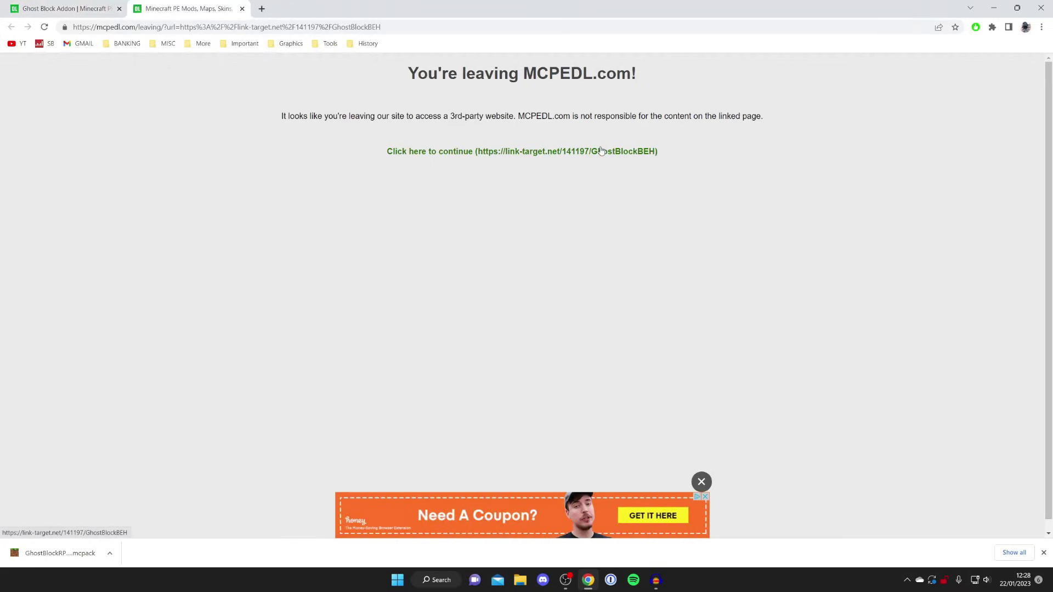
click(549, 155)
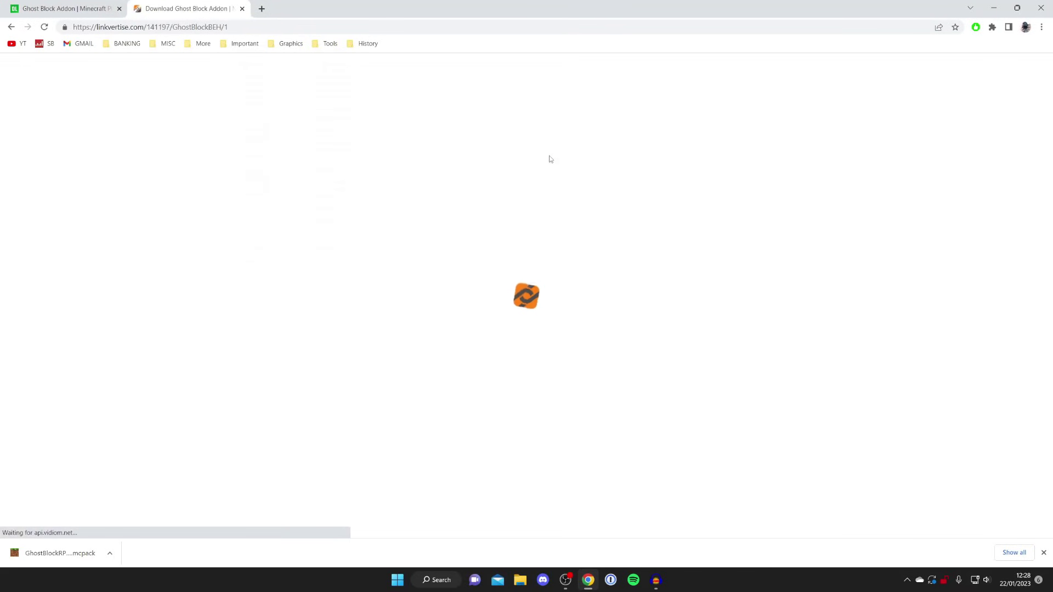
scroll(551, 158, down, 5)
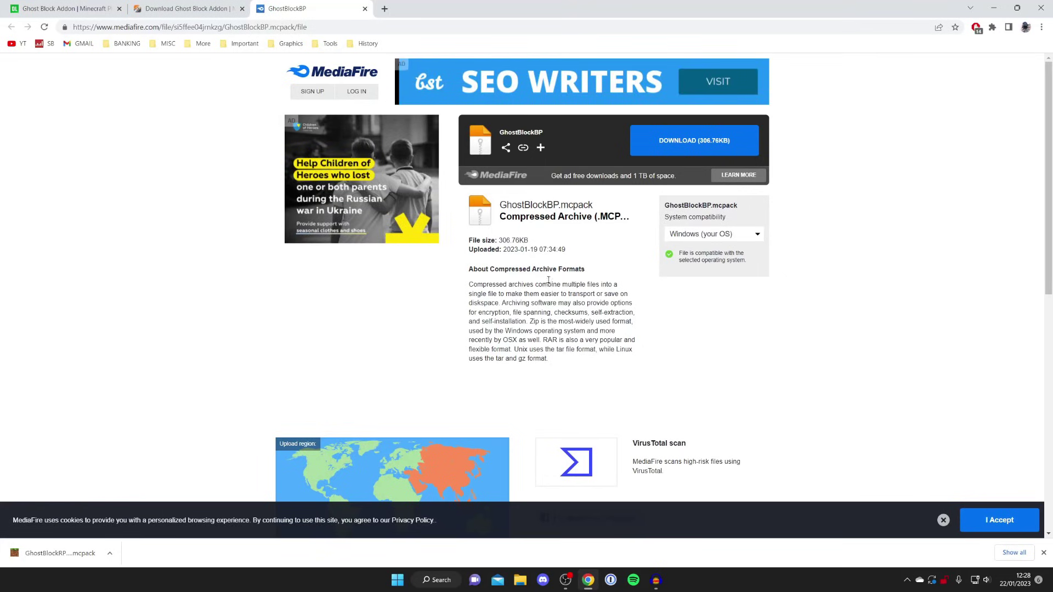
click(706, 149)
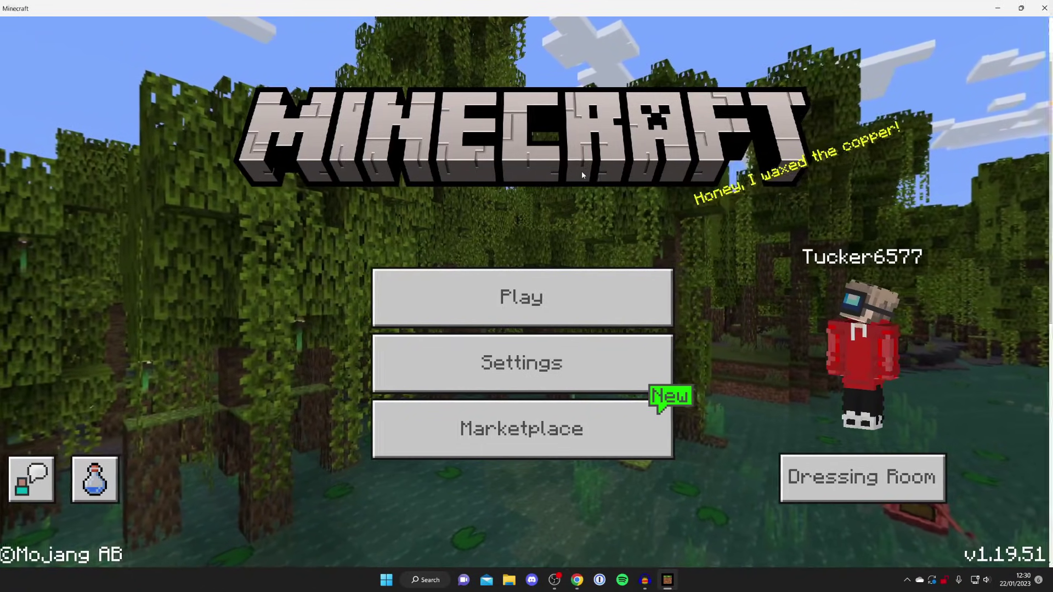
Switch Minecraft to fullscreen and start a blank new world from the Play menu
key(F11)
click(568, 300)
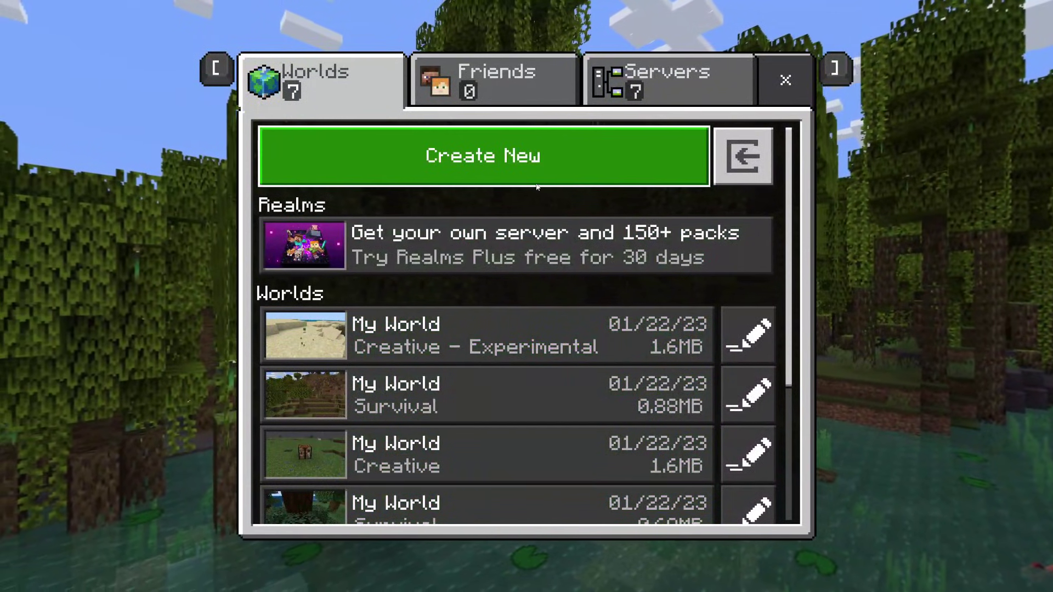
click(537, 186)
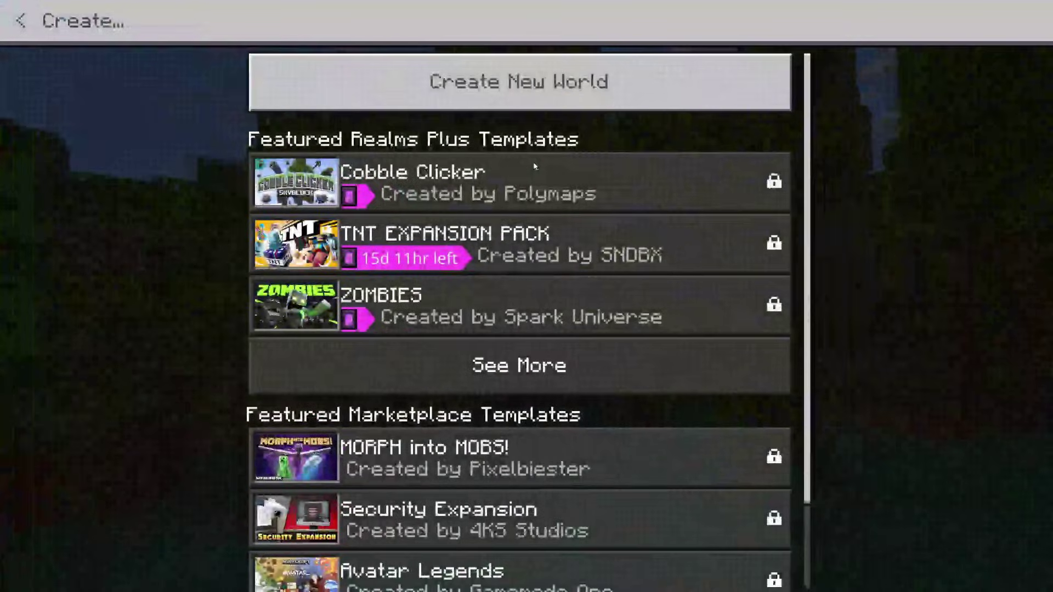
click(523, 81)
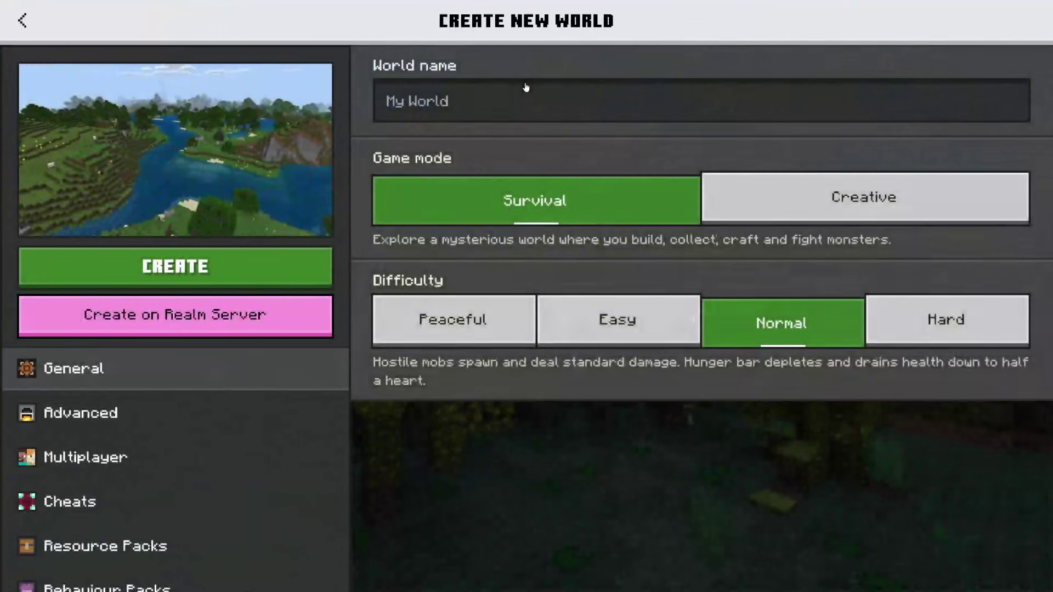
Set the world's game mode to Creative and bring up the Experiments settings
click(830, 197)
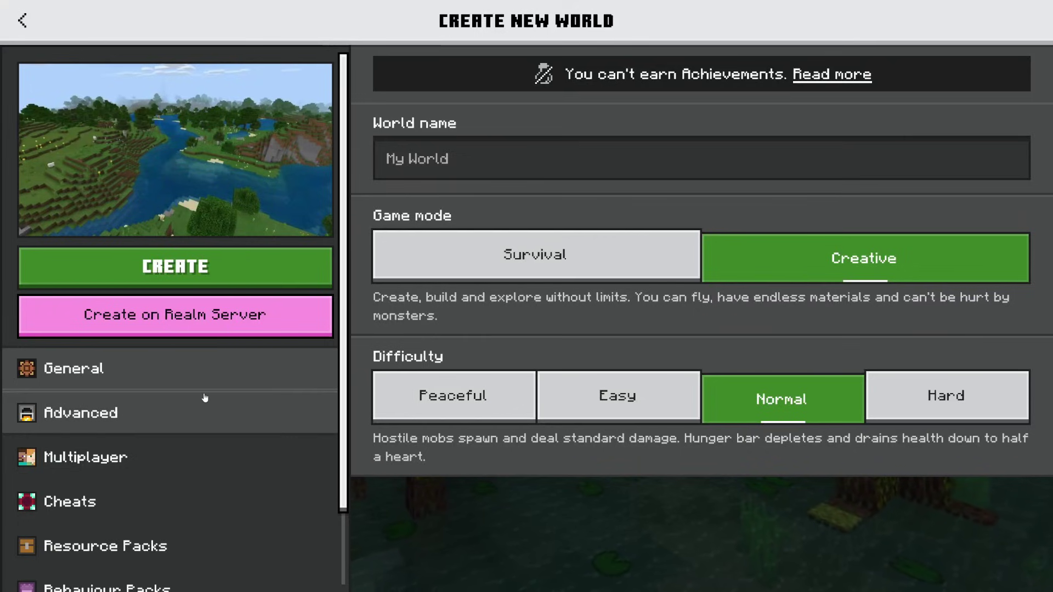
scroll(204, 397, down, 2)
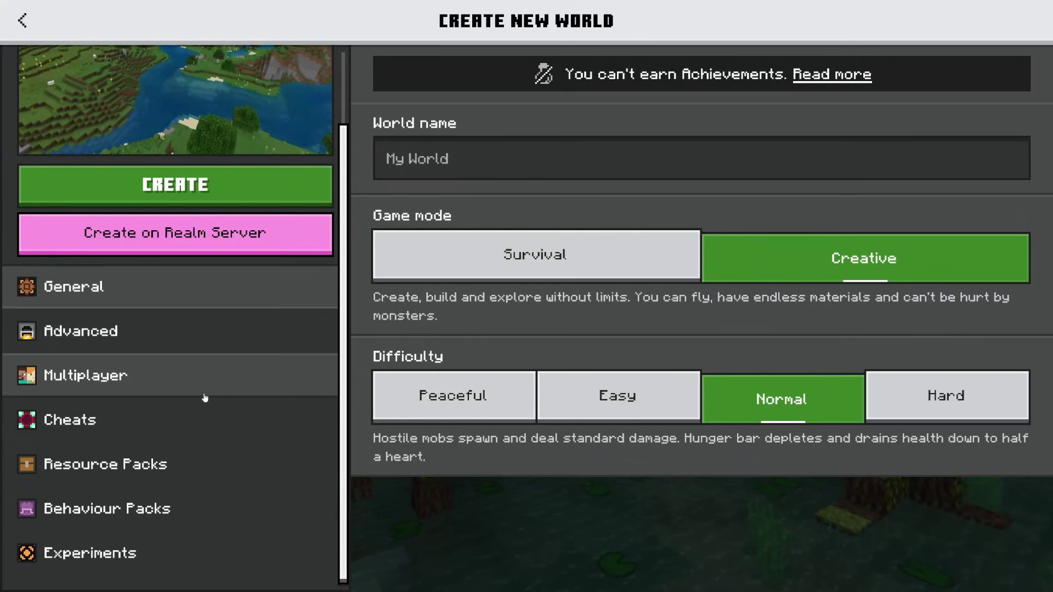
click(187, 546)
Toggle on Holiday Creator Features and confirm turning on experiments anyway
scroll(490, 337, down, 2)
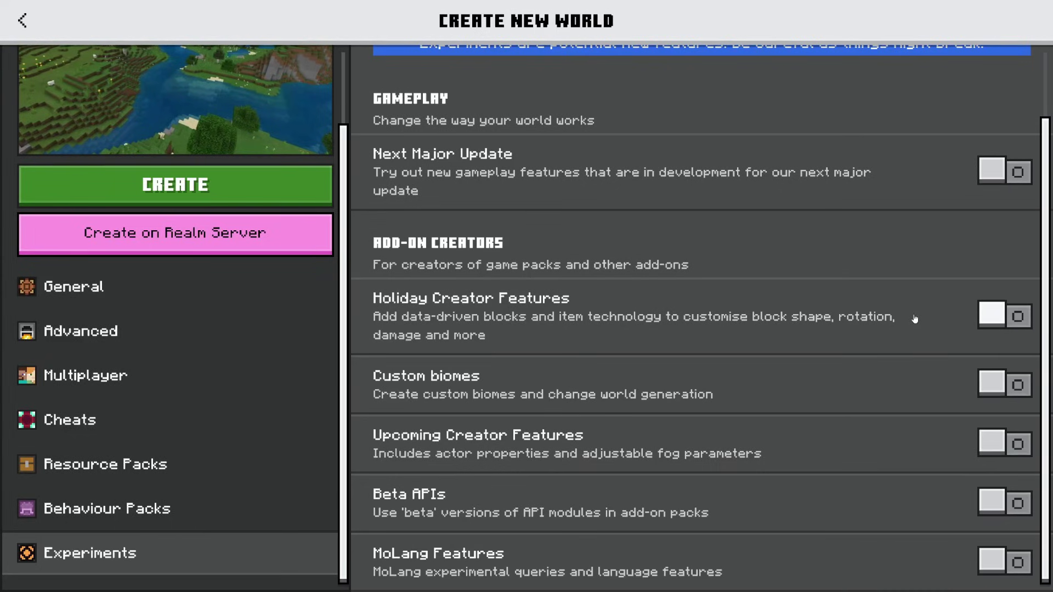
click(1007, 317)
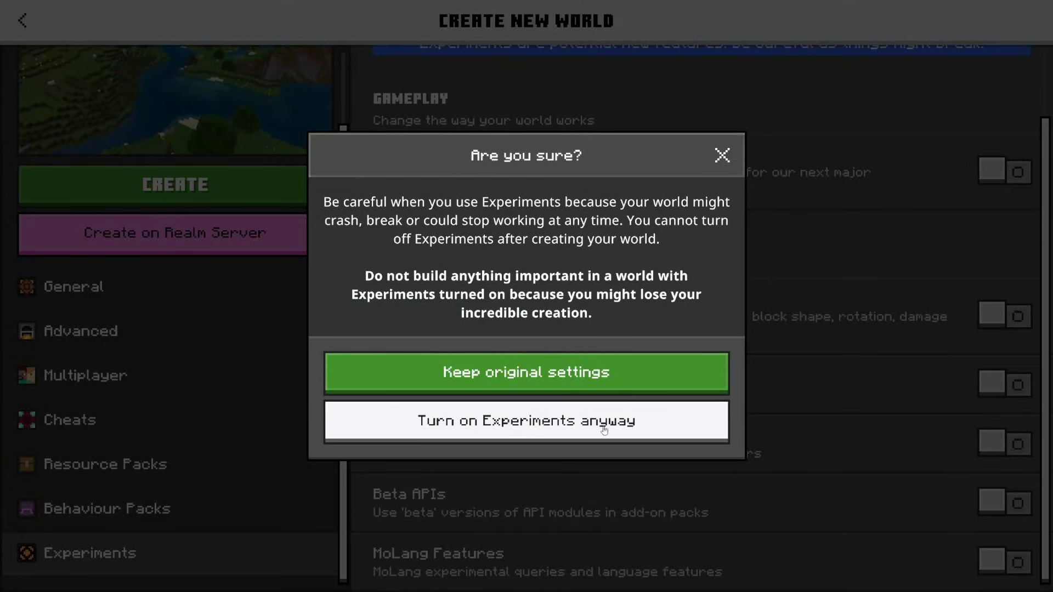
click(490, 426)
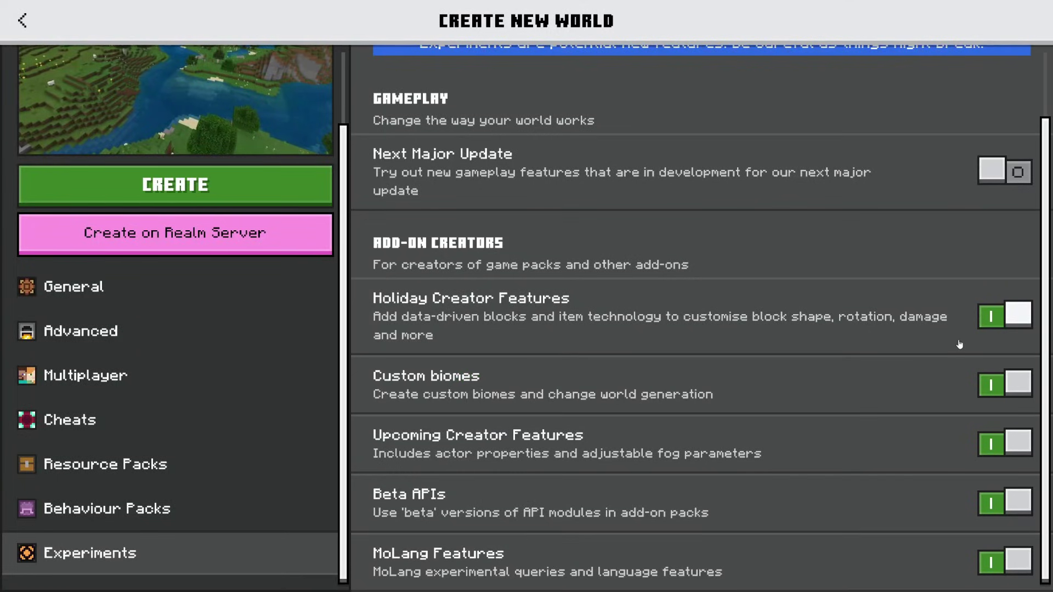
Activate the Ghost Block Addon behaviour pack and verify its resource pack is also applied
click(218, 502)
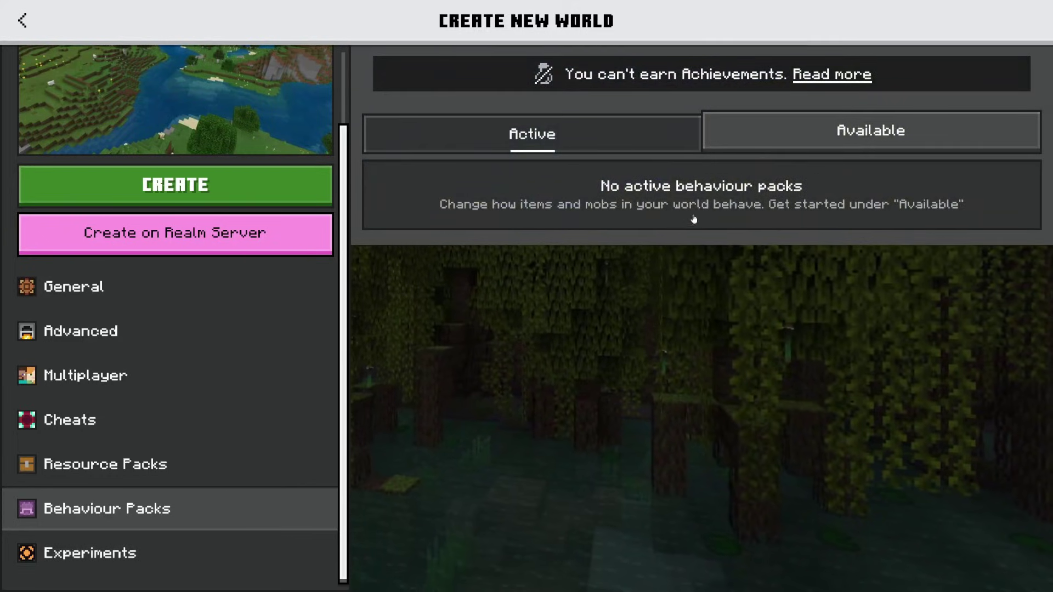
click(815, 134)
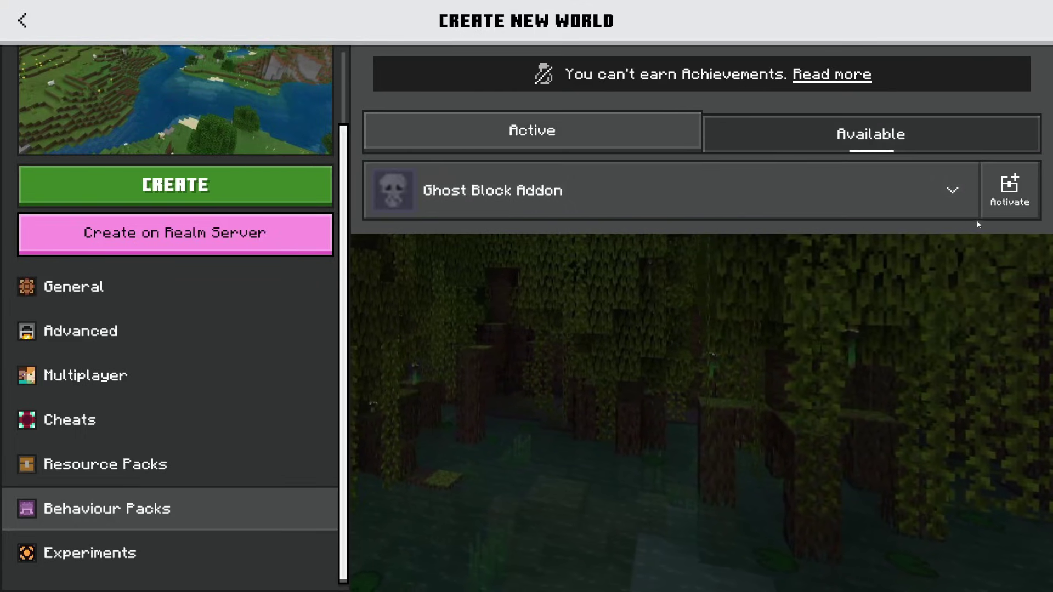
click(1018, 196)
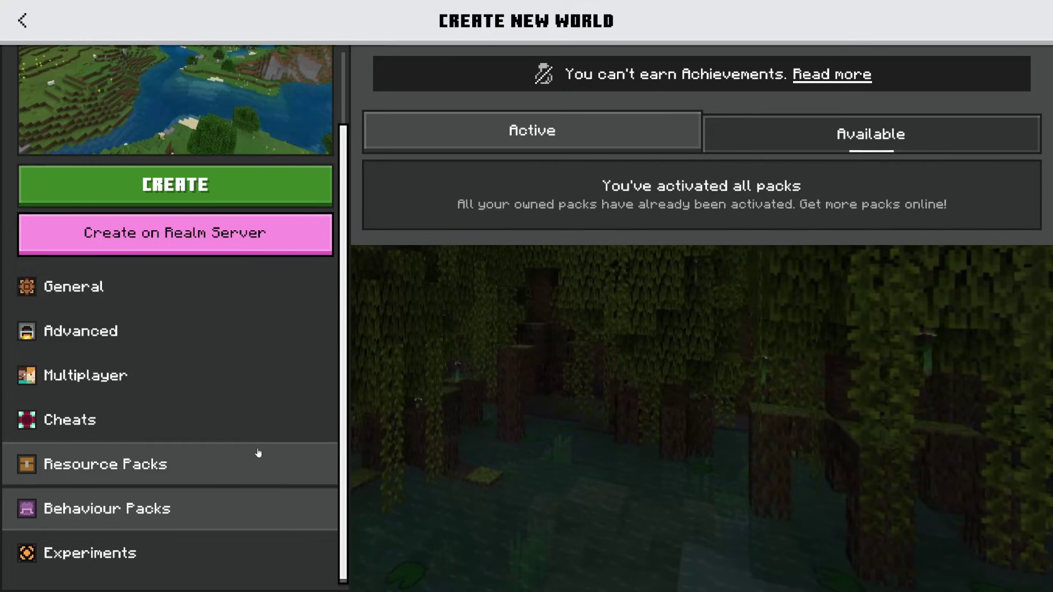
click(259, 453)
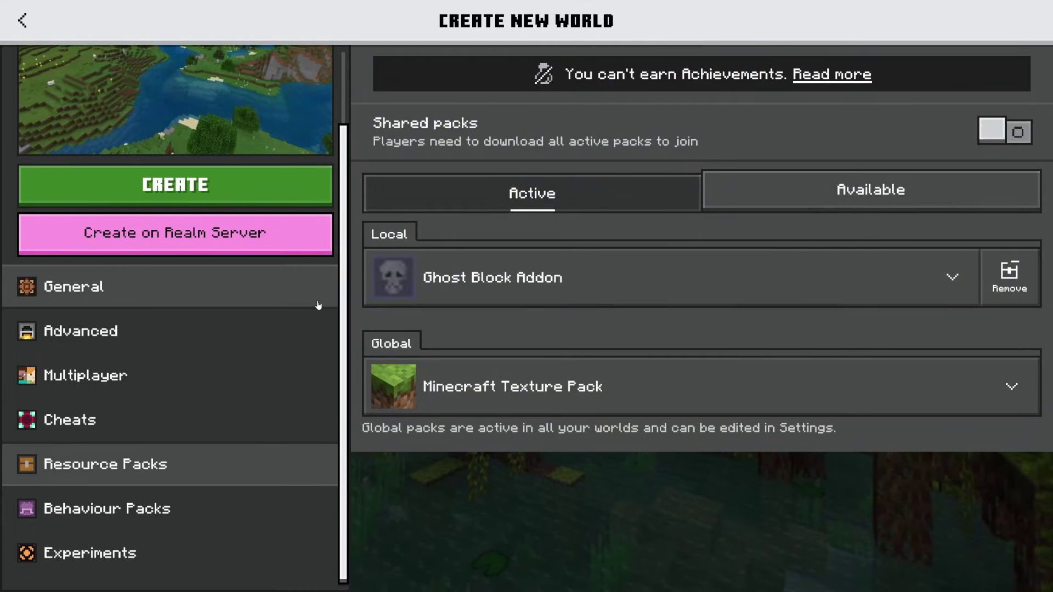
click(214, 296)
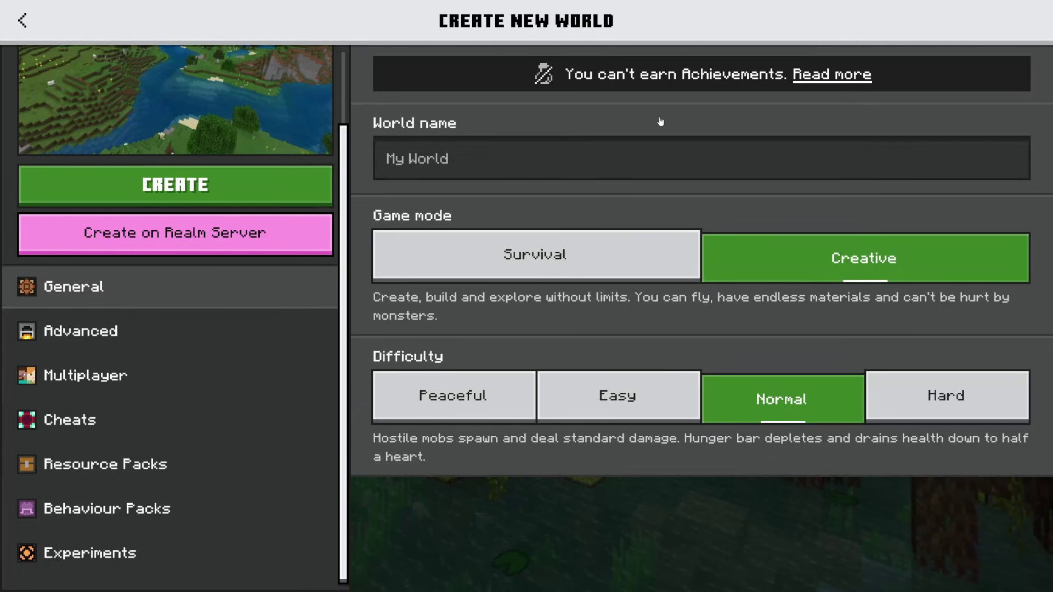
Create the world, pause it, and scroll the Ghost Block Addon page to the crafting recipes
click(252, 190)
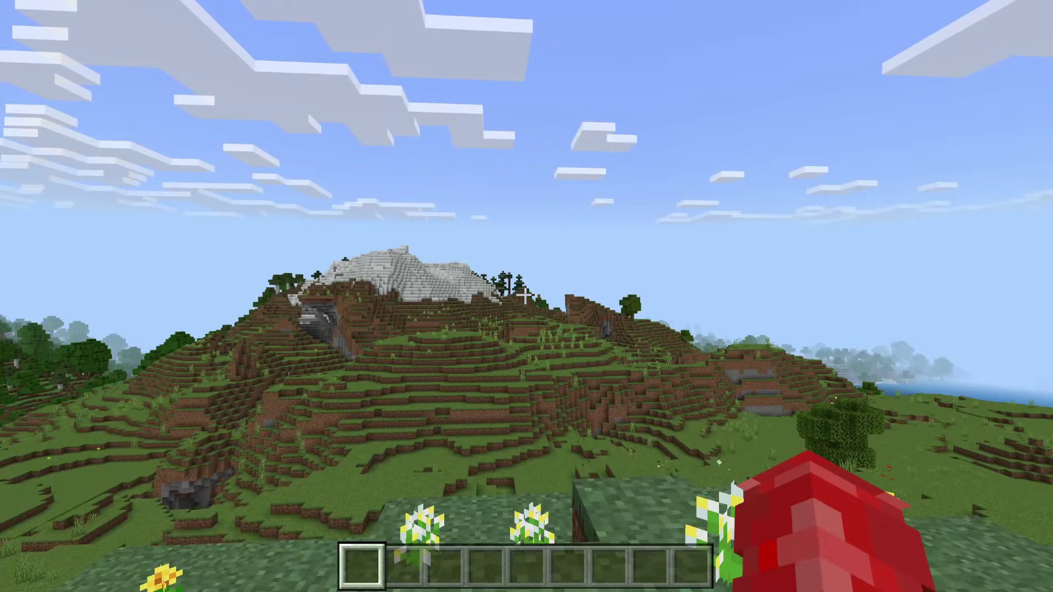
key(Escape)
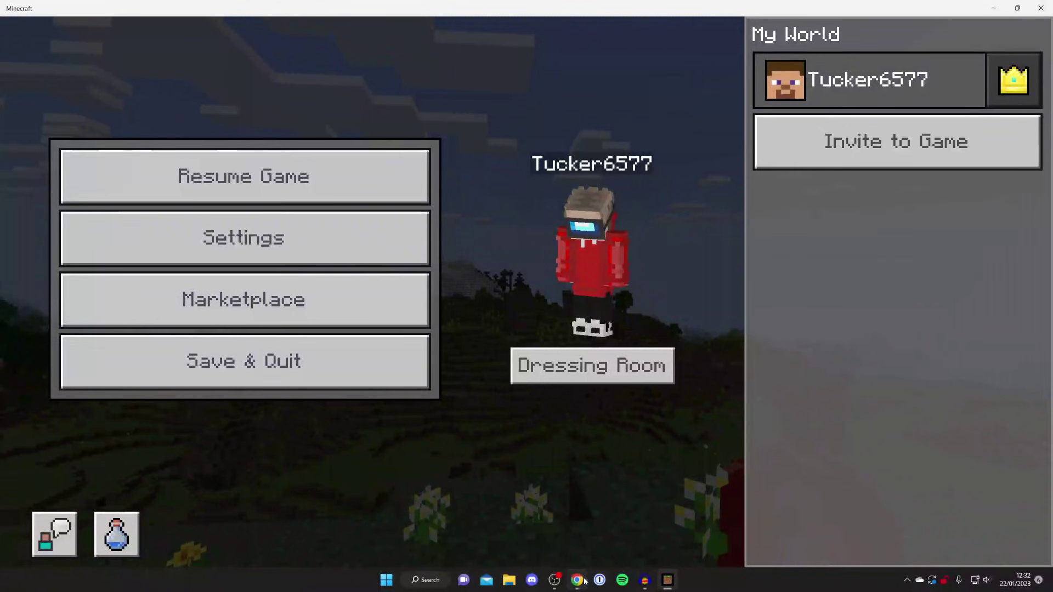
click(577, 580)
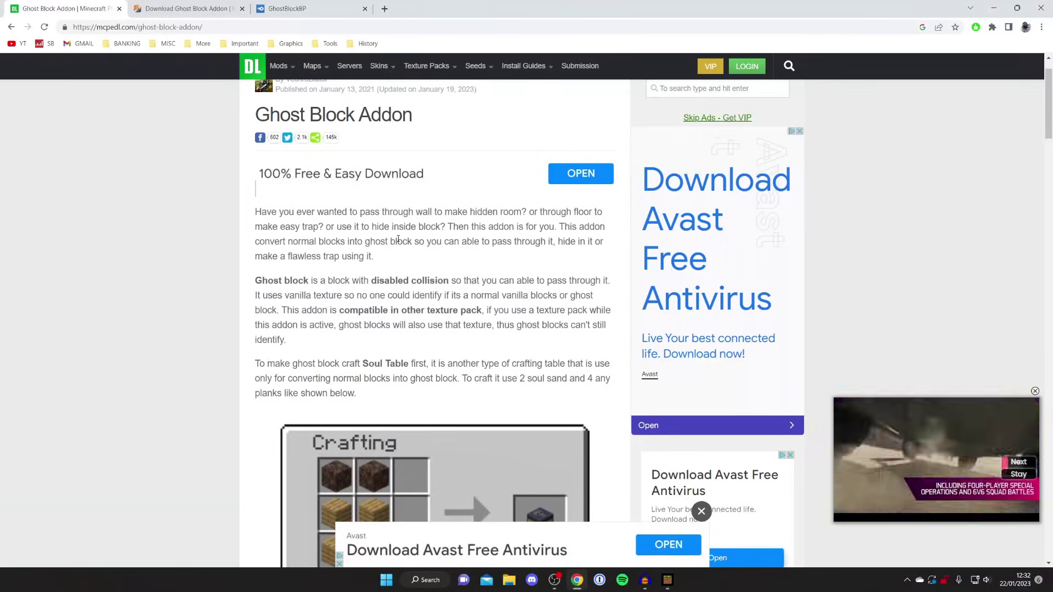
scroll(397, 365, down, 8)
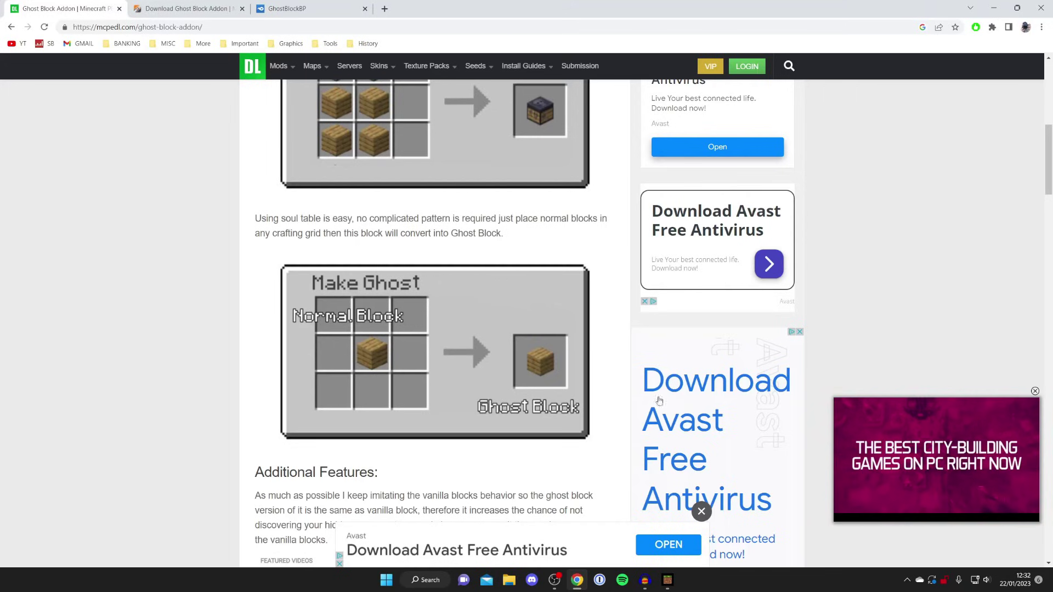
Return to the game, then place a crafting table on the grass and open it
click(667, 580)
key(Escape)
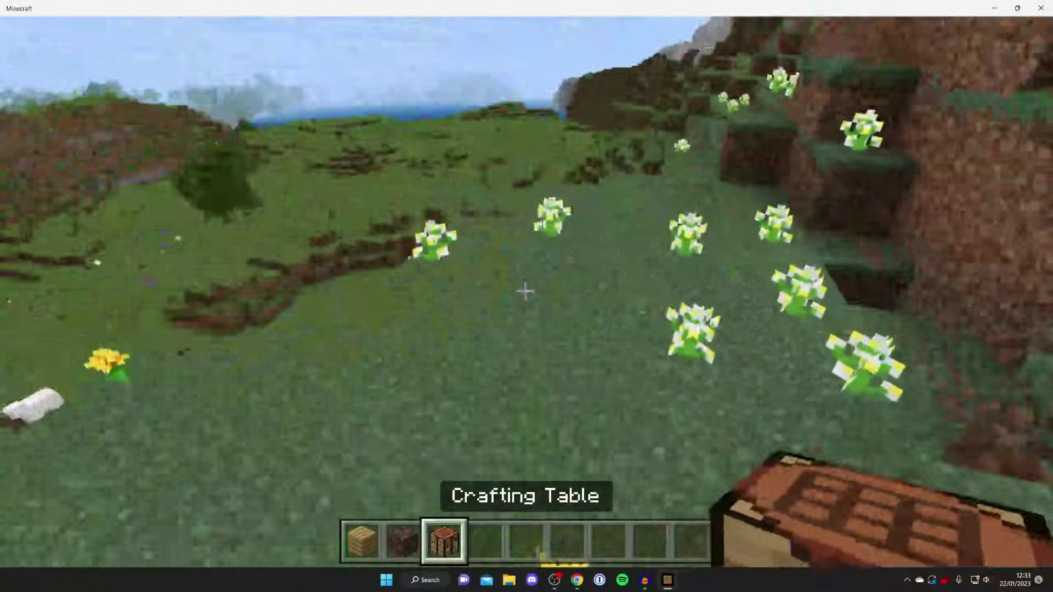
right_click(526, 291)
right_click(526, 290)
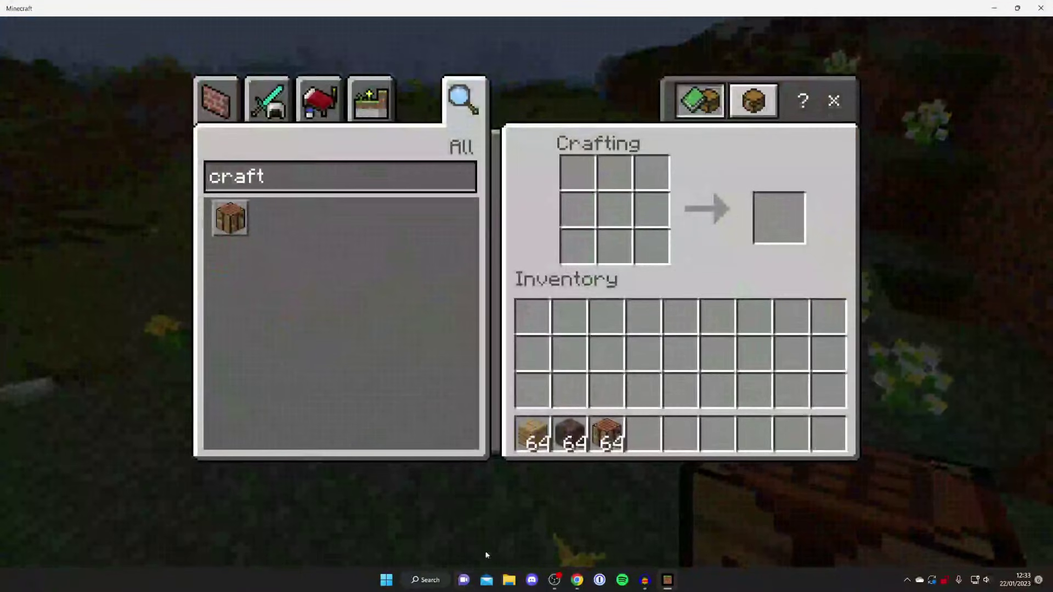
Lay four oak planks in a 2x2 square in the crafting grid
click(532, 433)
right_click(615, 209)
right_click(652, 208)
right_click(614, 246)
right_click(651, 245)
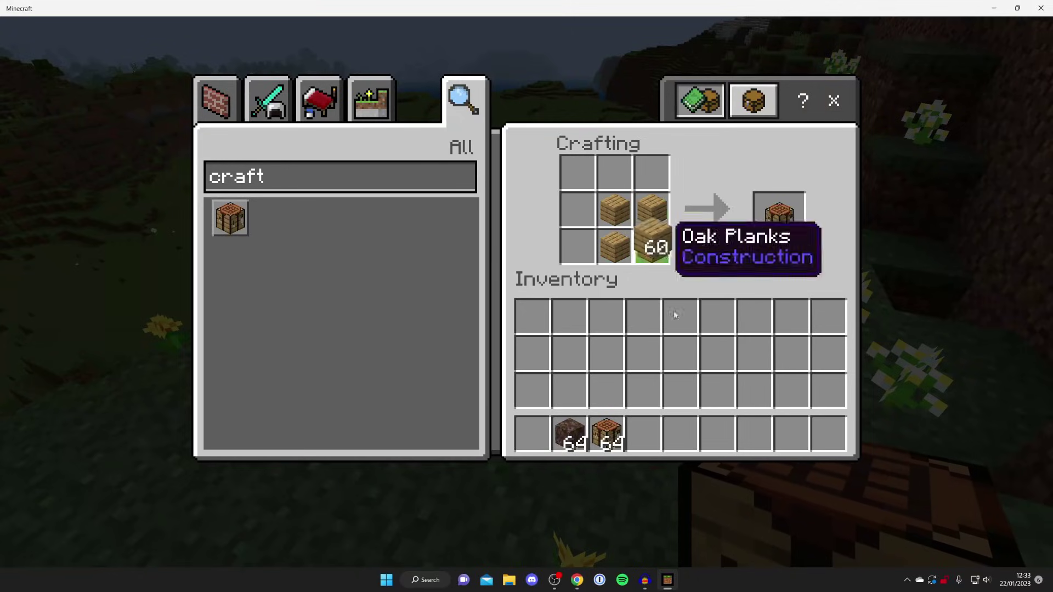
click(718, 433)
Add two soul sand in the top-middle and top-right slots and take the Soul Table
click(570, 433)
right_click(615, 173)
right_click(652, 172)
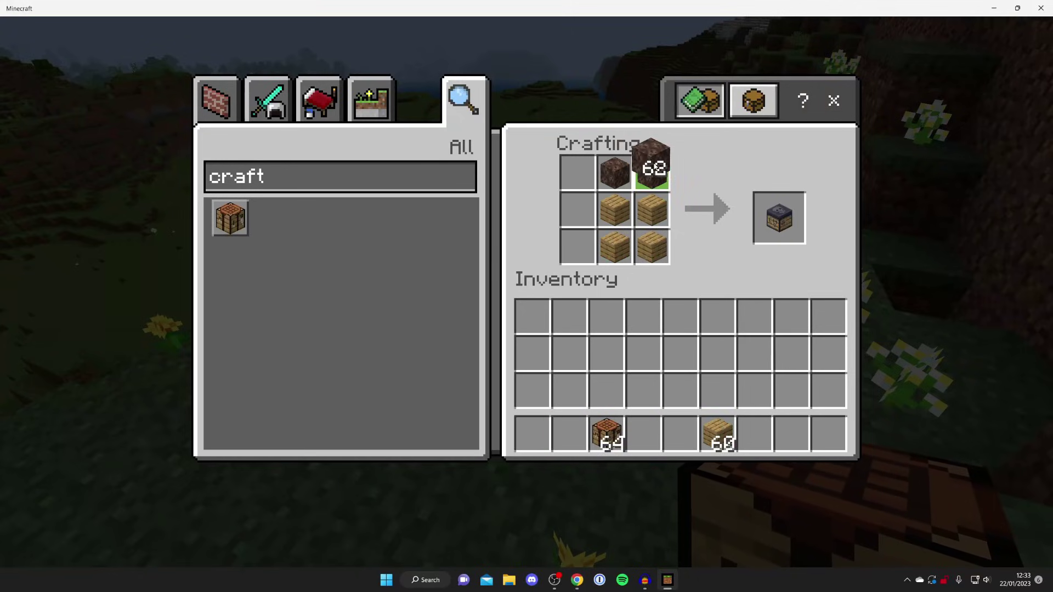
click(755, 391)
click(784, 216)
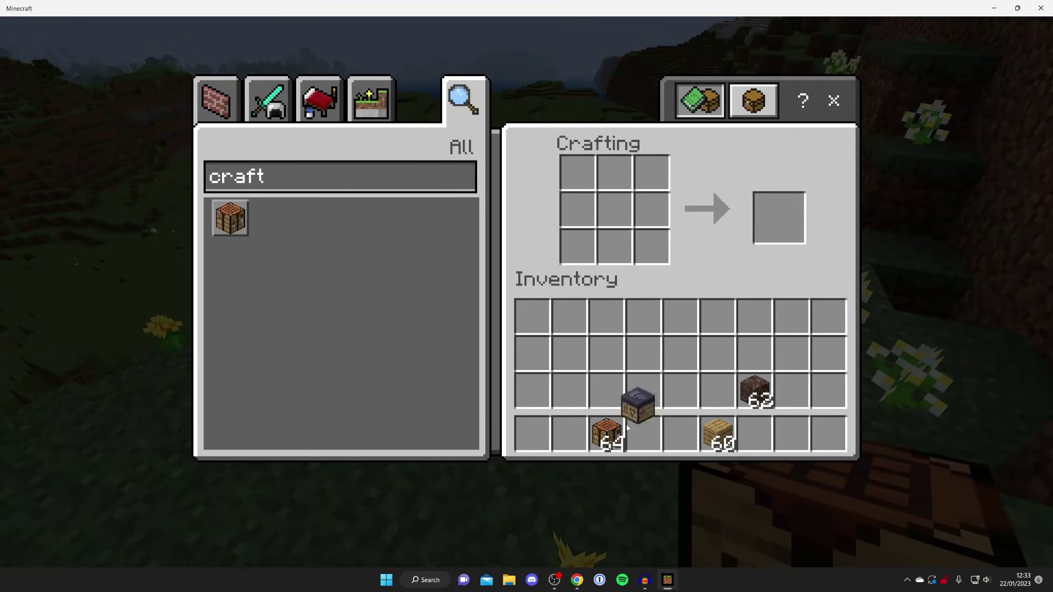
Place the Soul Table on the grass and use its Make Ghost crafting to get Ghost Oak Planks
key(e)
key(1)
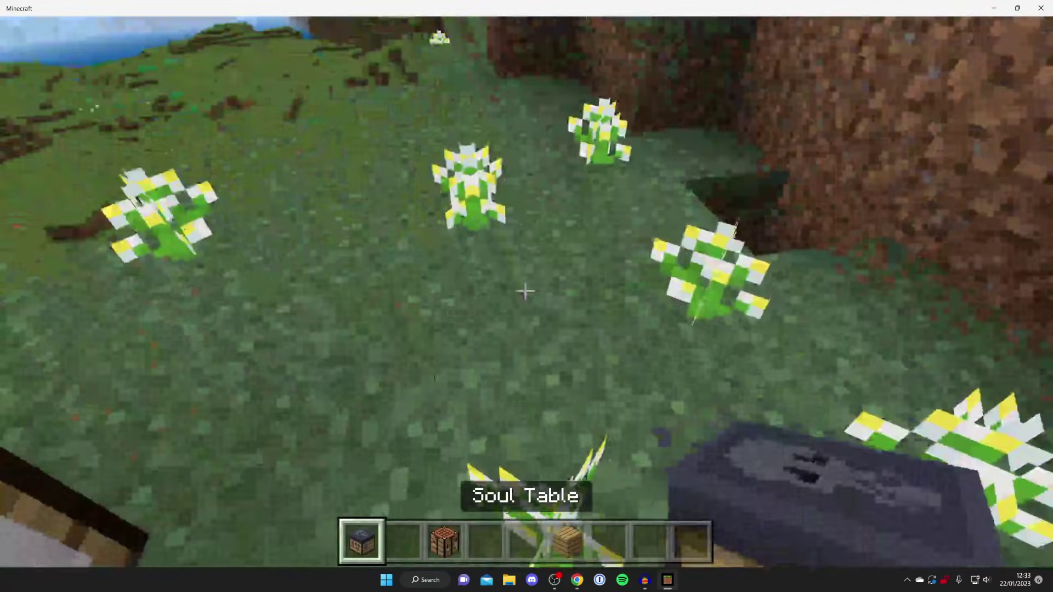
right_click(526, 291)
right_click(526, 291)
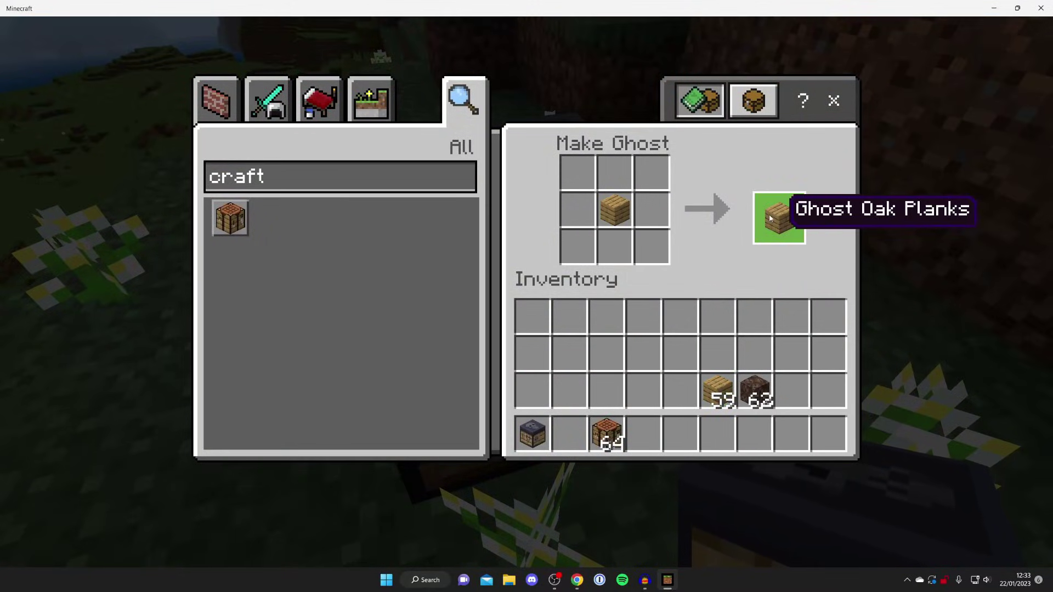
key(e)
Hold the Ghost Oak Planks from hotbar slot 8 and stack them into a pillar
key(3)
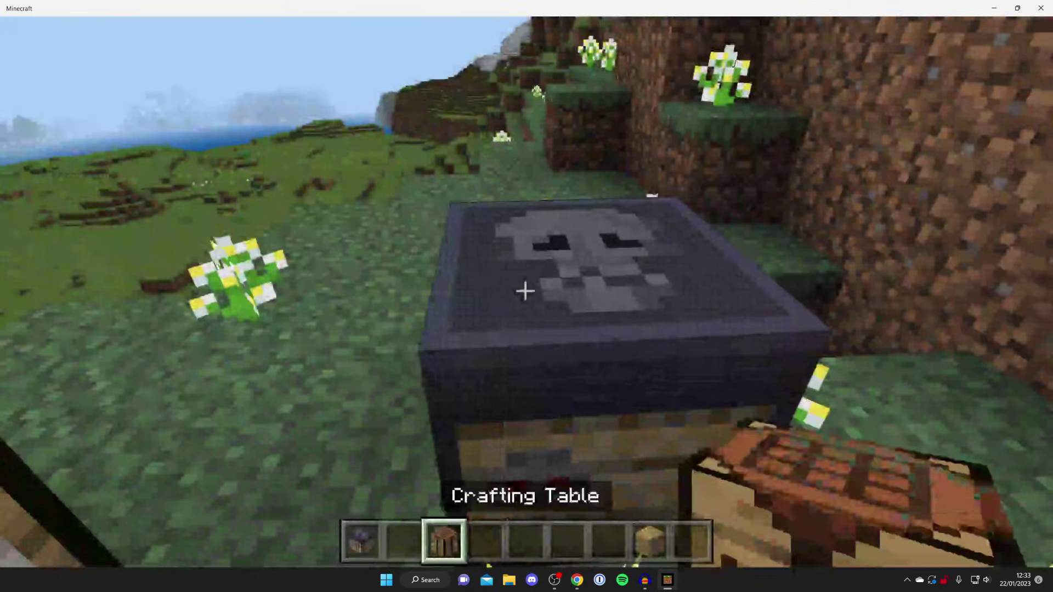
key(8)
right_click(525, 291)
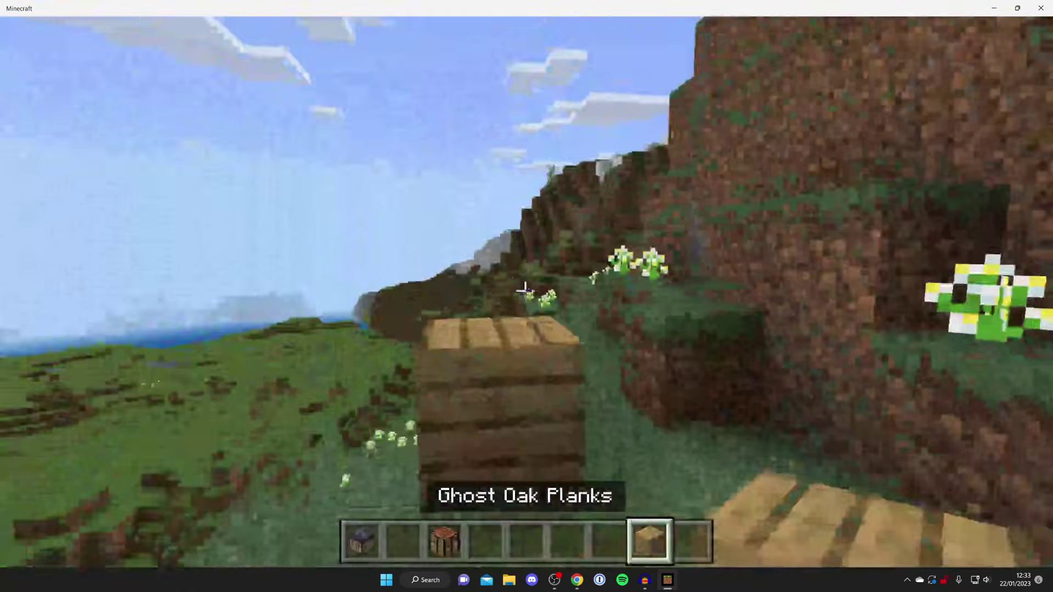
right_click(525, 291)
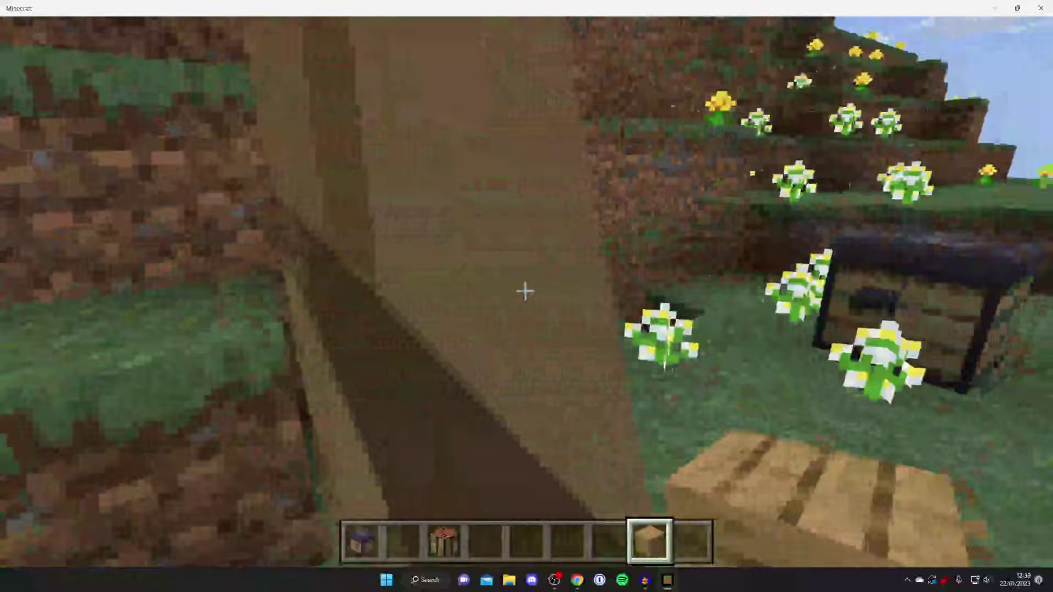